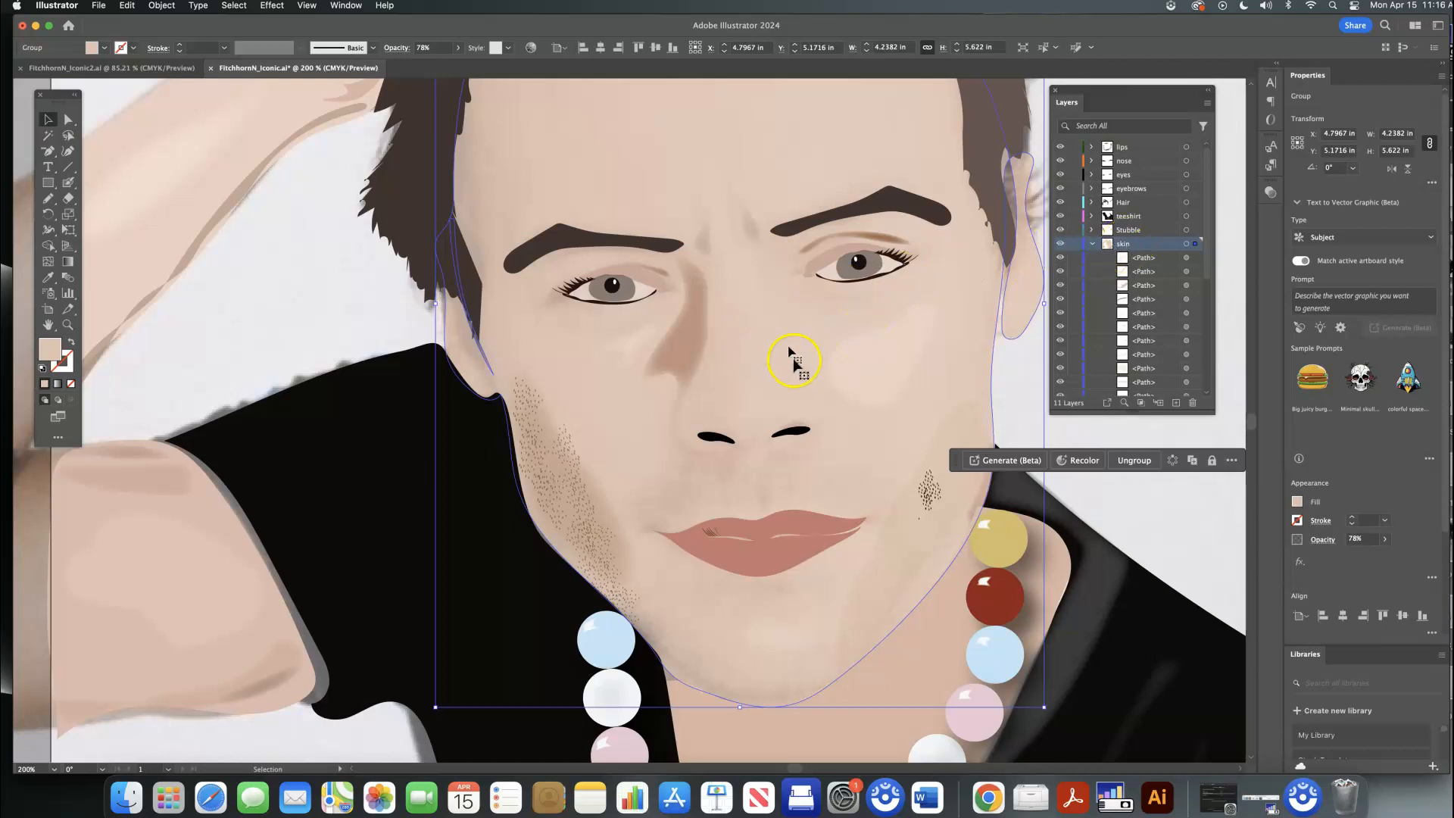
# Lower the selected face group's opacity to 22% and lock the skin layer
pyautogui.click(1384, 539)
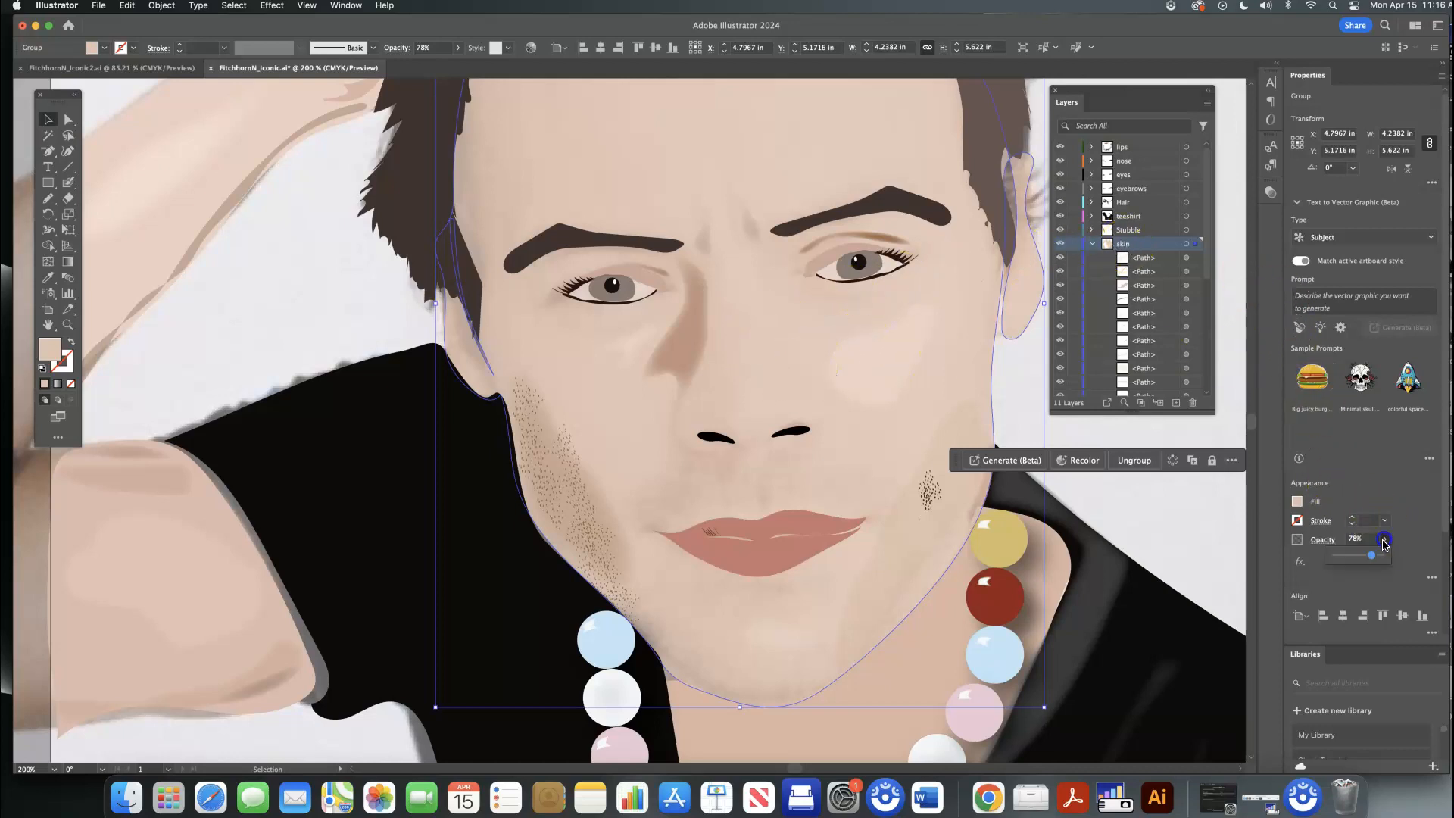
pyautogui.moveTo(1358, 558); pyautogui.dragTo(1352, 559)
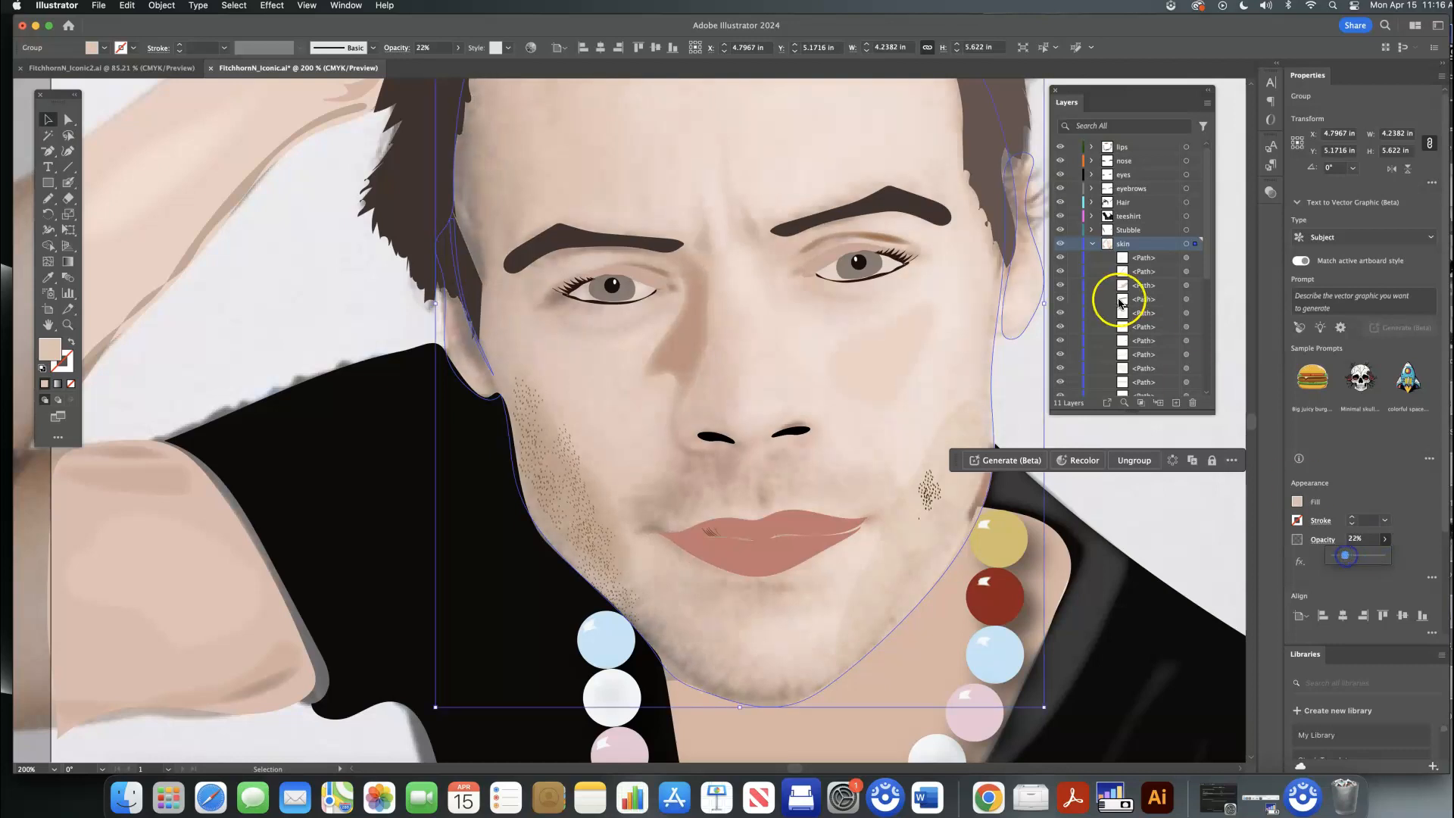
pyautogui.click(1074, 245)
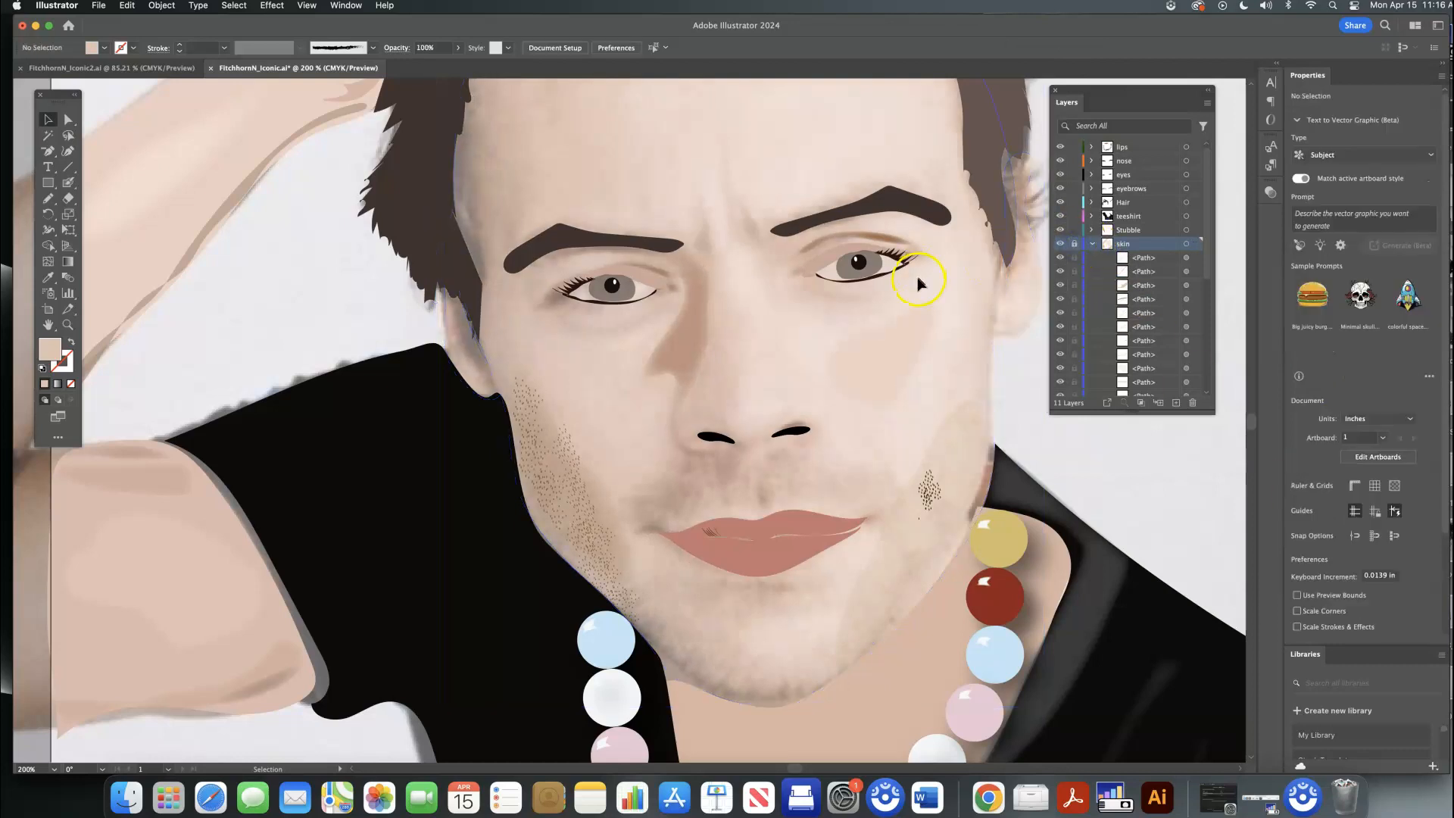
# Outline the whole nose freehand with the Pencil tool on the nose layer and fill it with a tan swatch
pyautogui.click(48, 199)
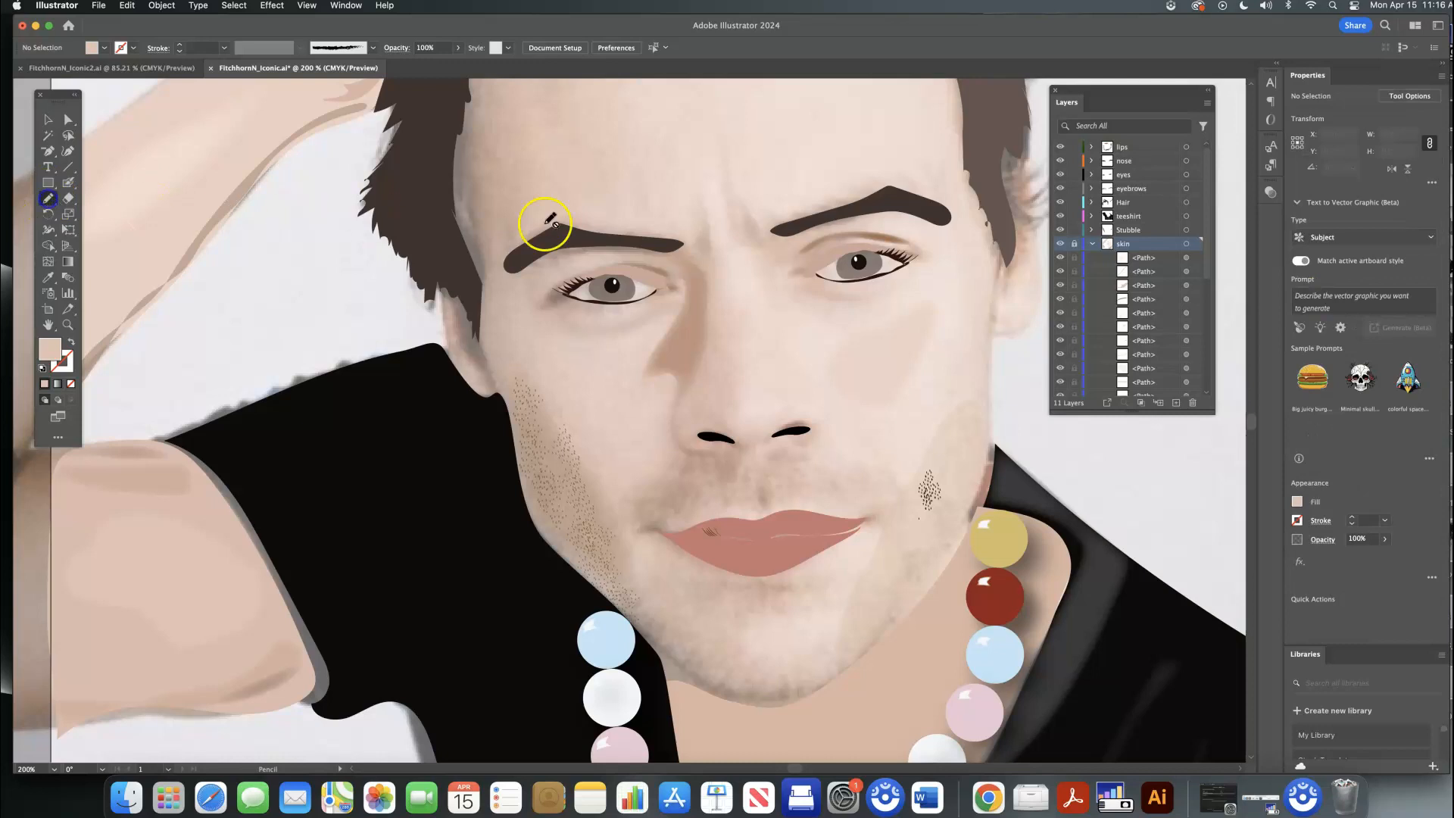
pyautogui.moveTo(717, 226); pyautogui.dragTo(709, 409)
pyautogui.click(1166, 163)
pyautogui.moveTo(718, 222)
pyautogui.mouseDown()
pyautogui.moveTo(695, 412)
pyautogui.moveTo(765, 429)
pyautogui.moveTo(804, 411)
pyautogui.moveTo(800, 375)
pyautogui.moveTo(766, 265)
pyautogui.moveTo(711, 221)
pyautogui.mouseUp()
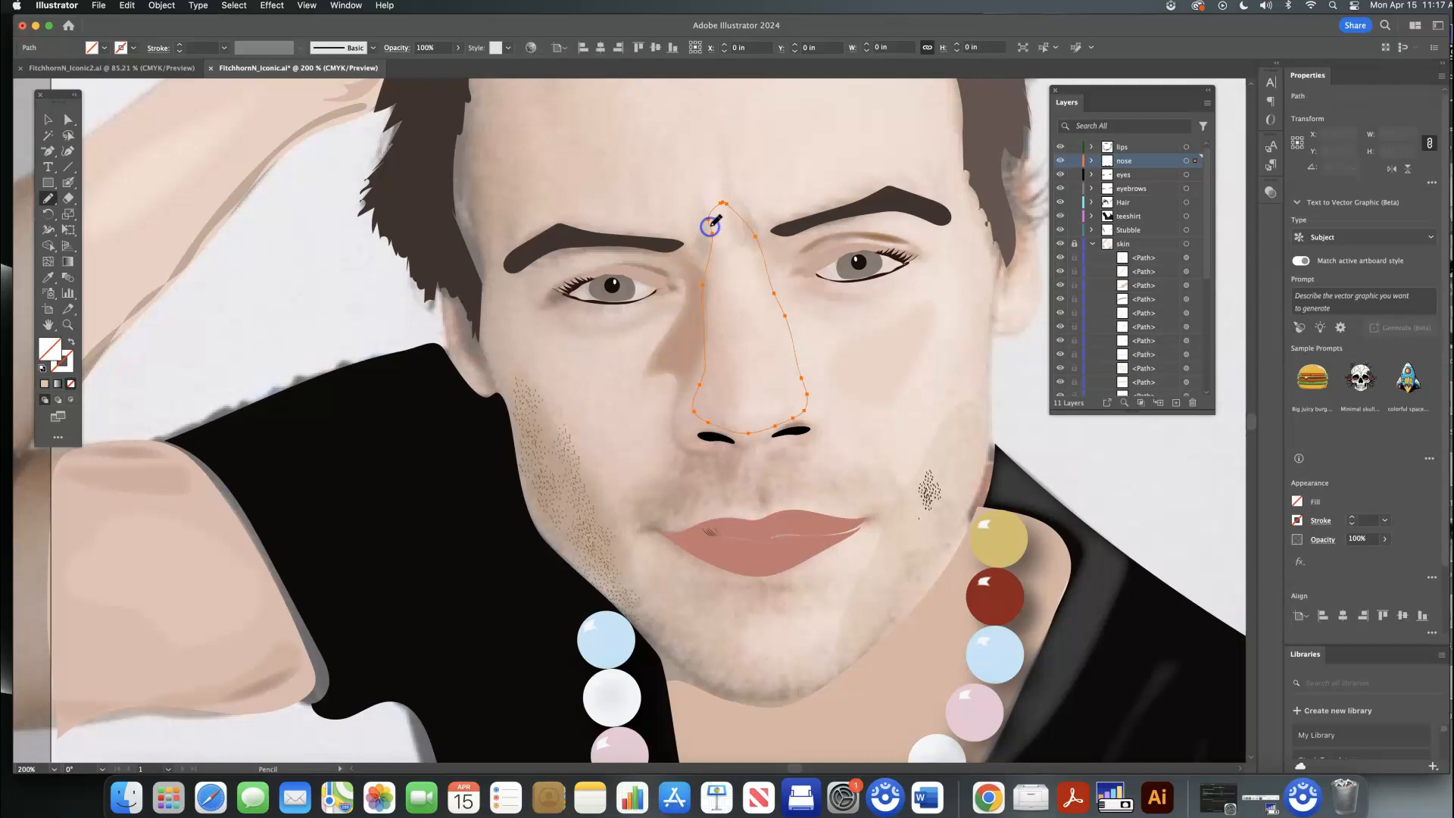
pyautogui.click(1297, 500)
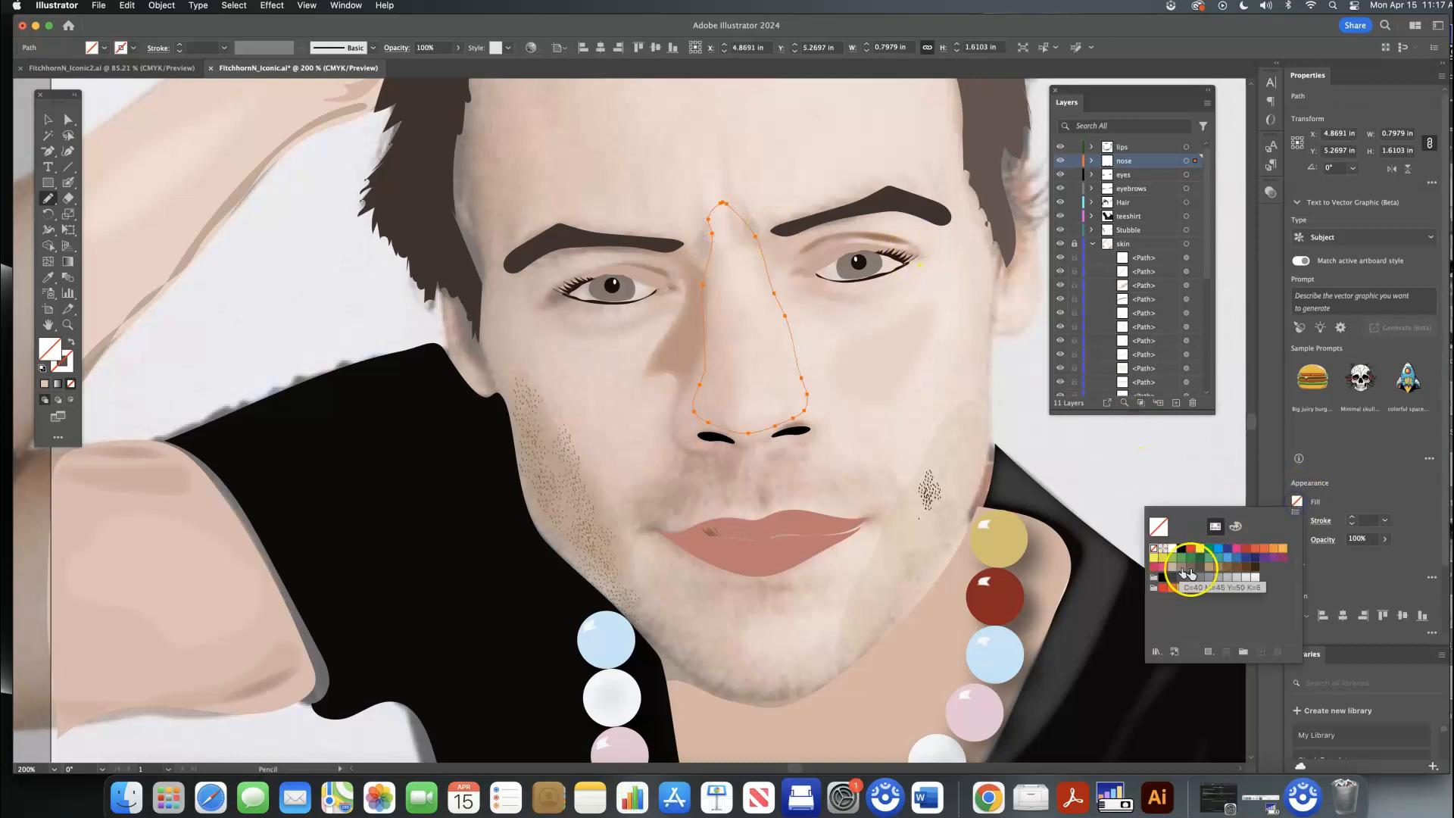
pyautogui.click(1209, 568)
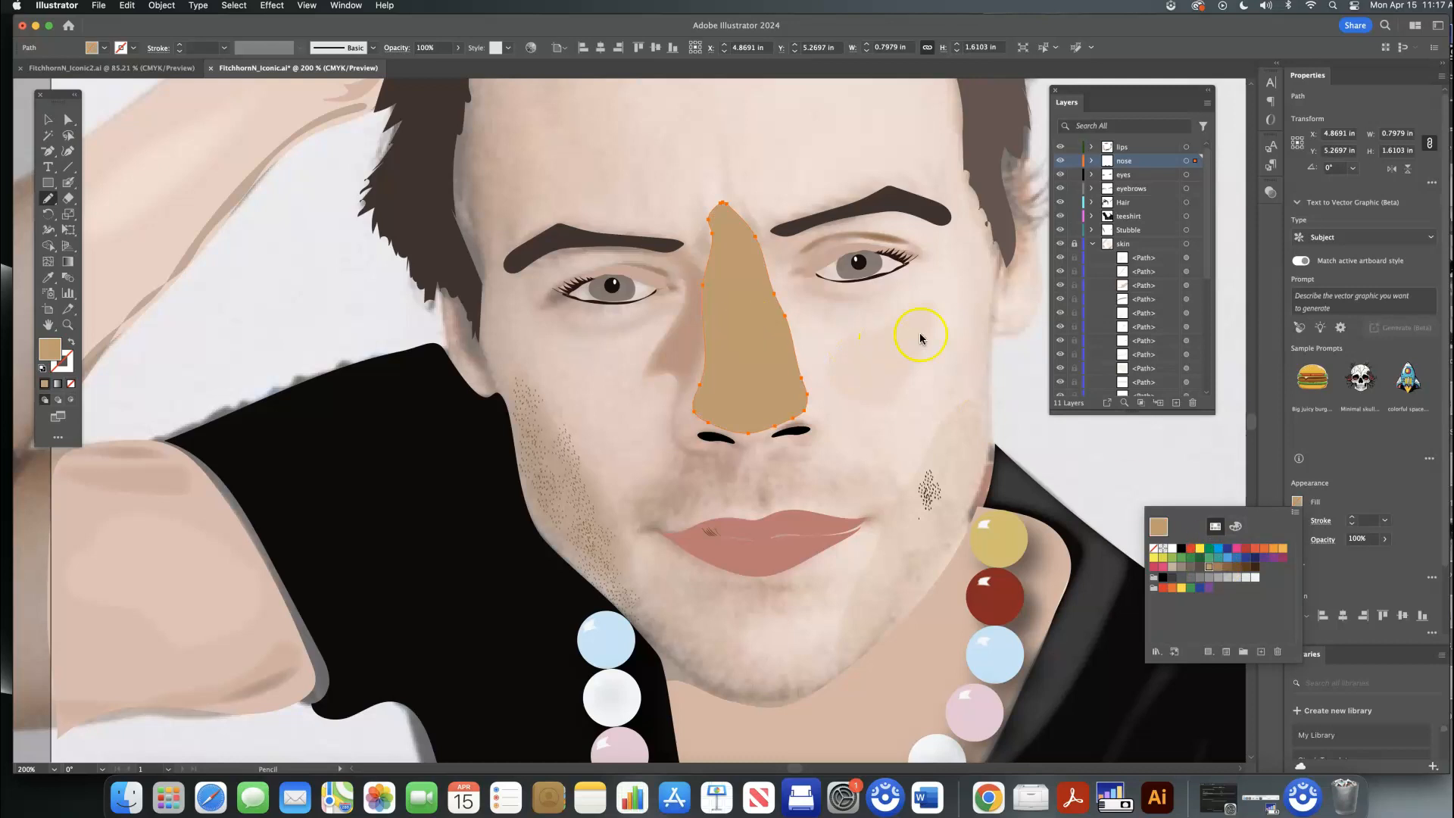
# Delete the tan shape covering the nose
pyautogui.click(47, 122)
pyautogui.click(48, 119)
pyautogui.click(739, 373)
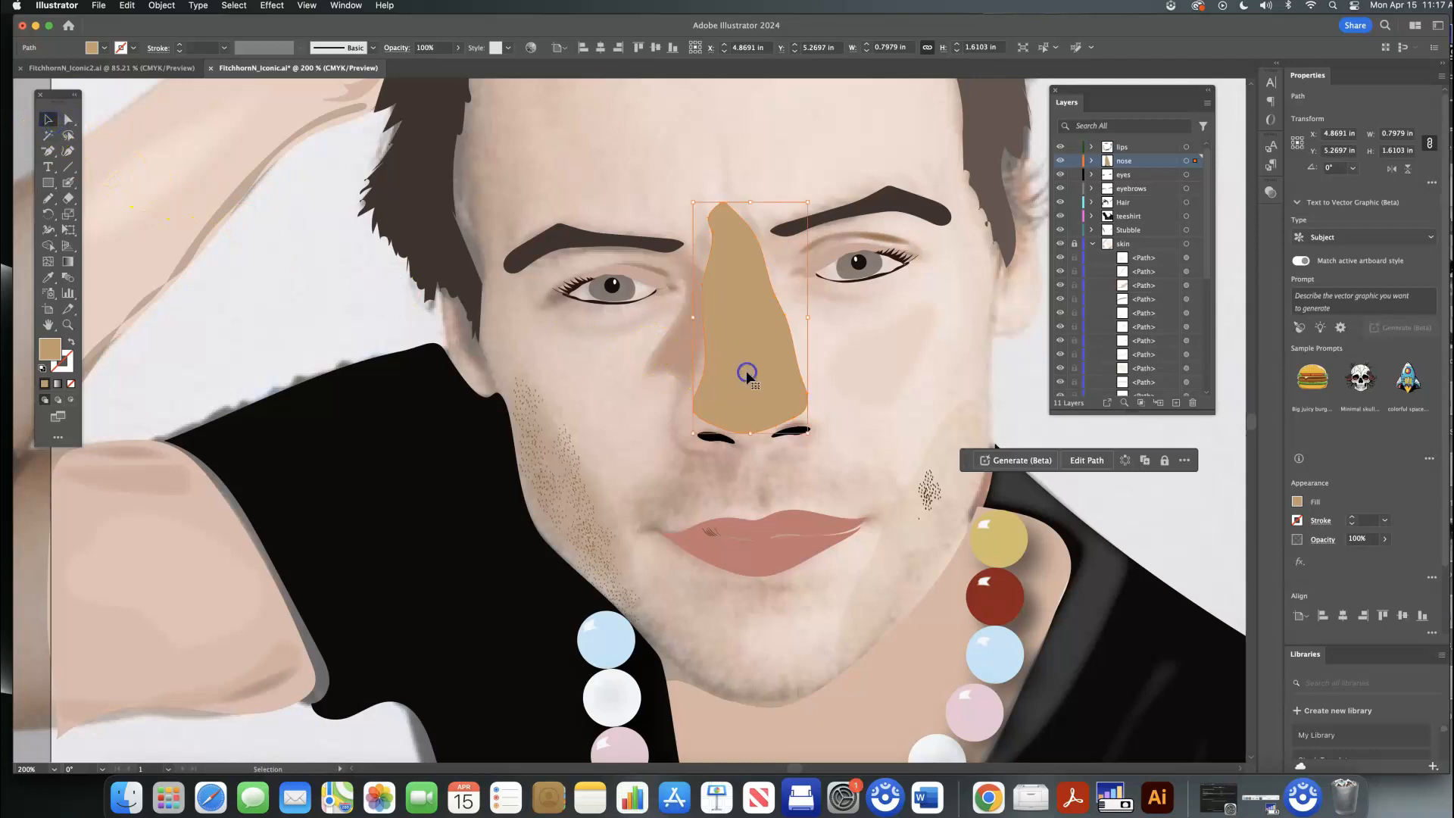
pyautogui.press('Delete')
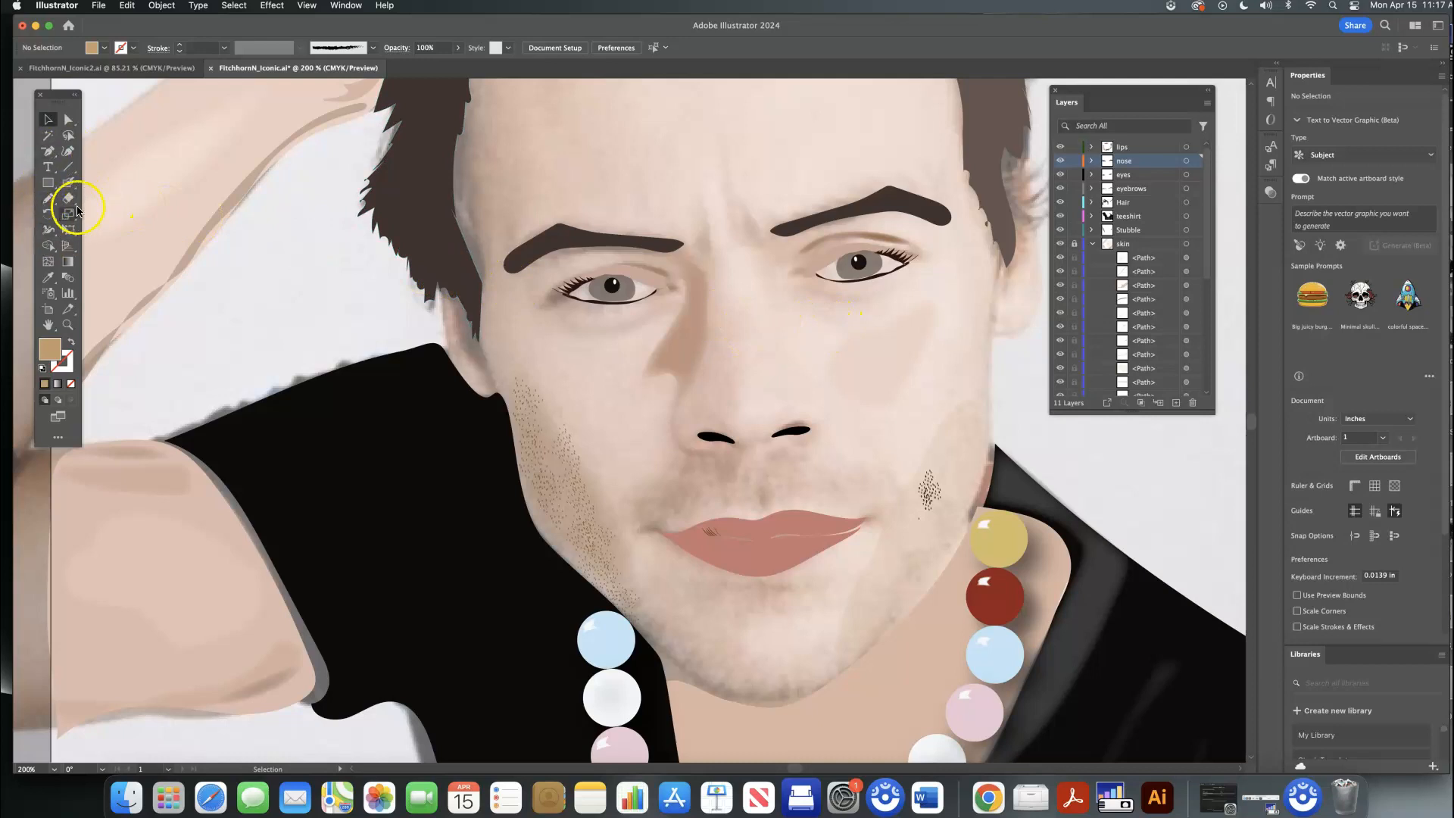
pyautogui.click(348, 6)
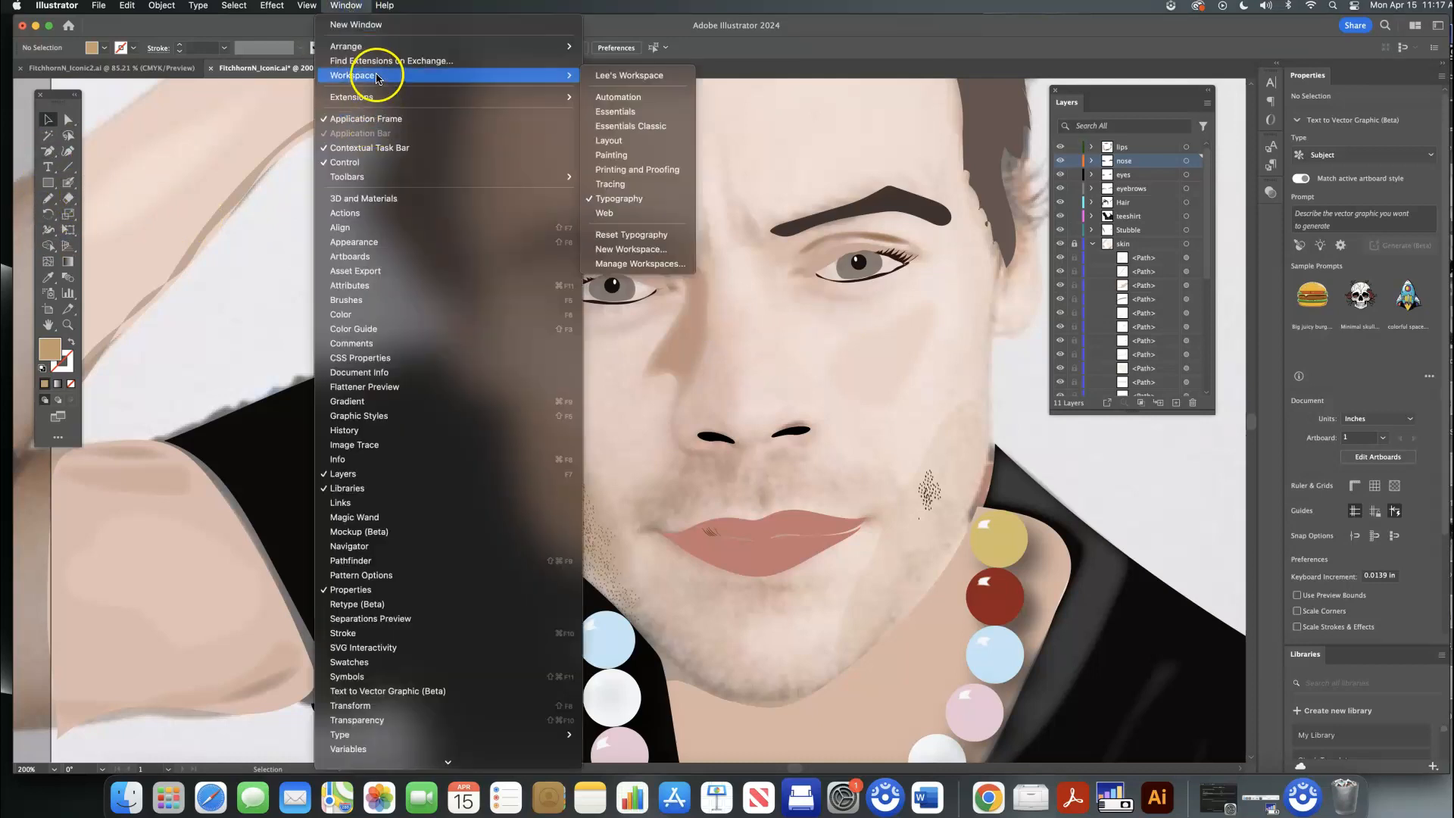
pyautogui.moveTo(568, 75)
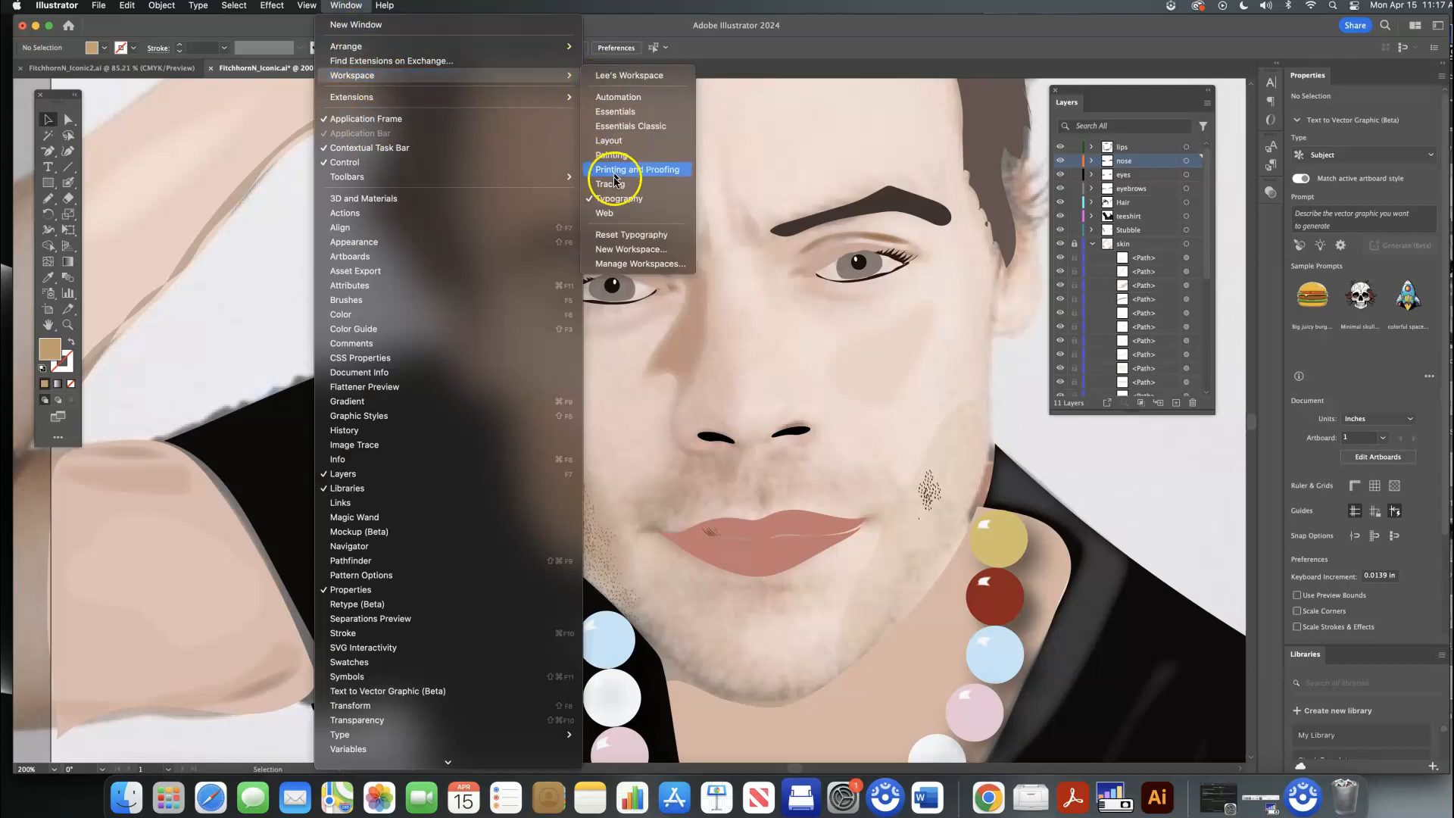
pyautogui.moveTo(562, 177)
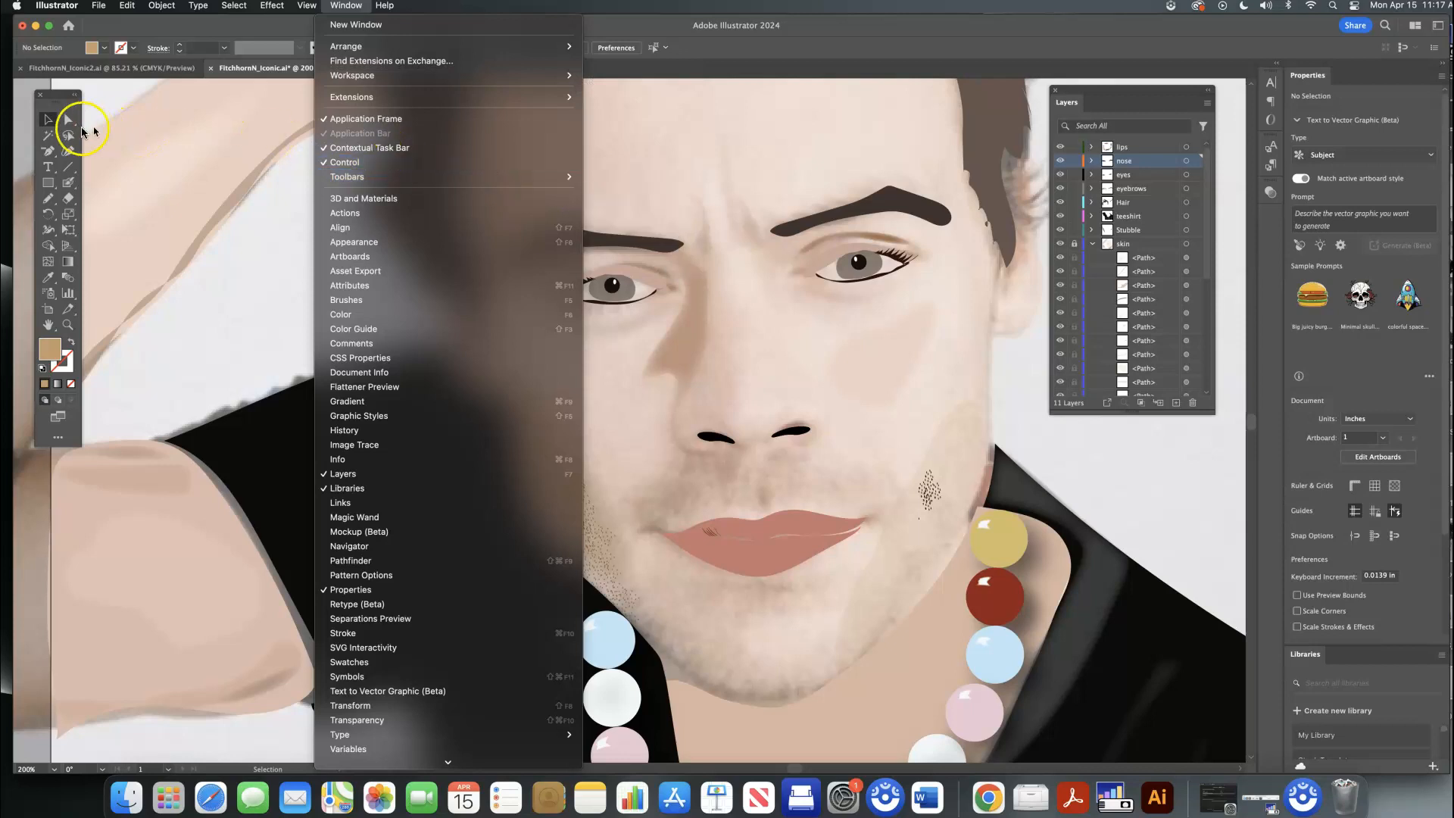
pyautogui.click(48, 121)
# Draw a narrow highlight shape down the nose bridge with the Pencil tool, about 0.48 in wide and 1.81 in high
pyautogui.click(47, 195)
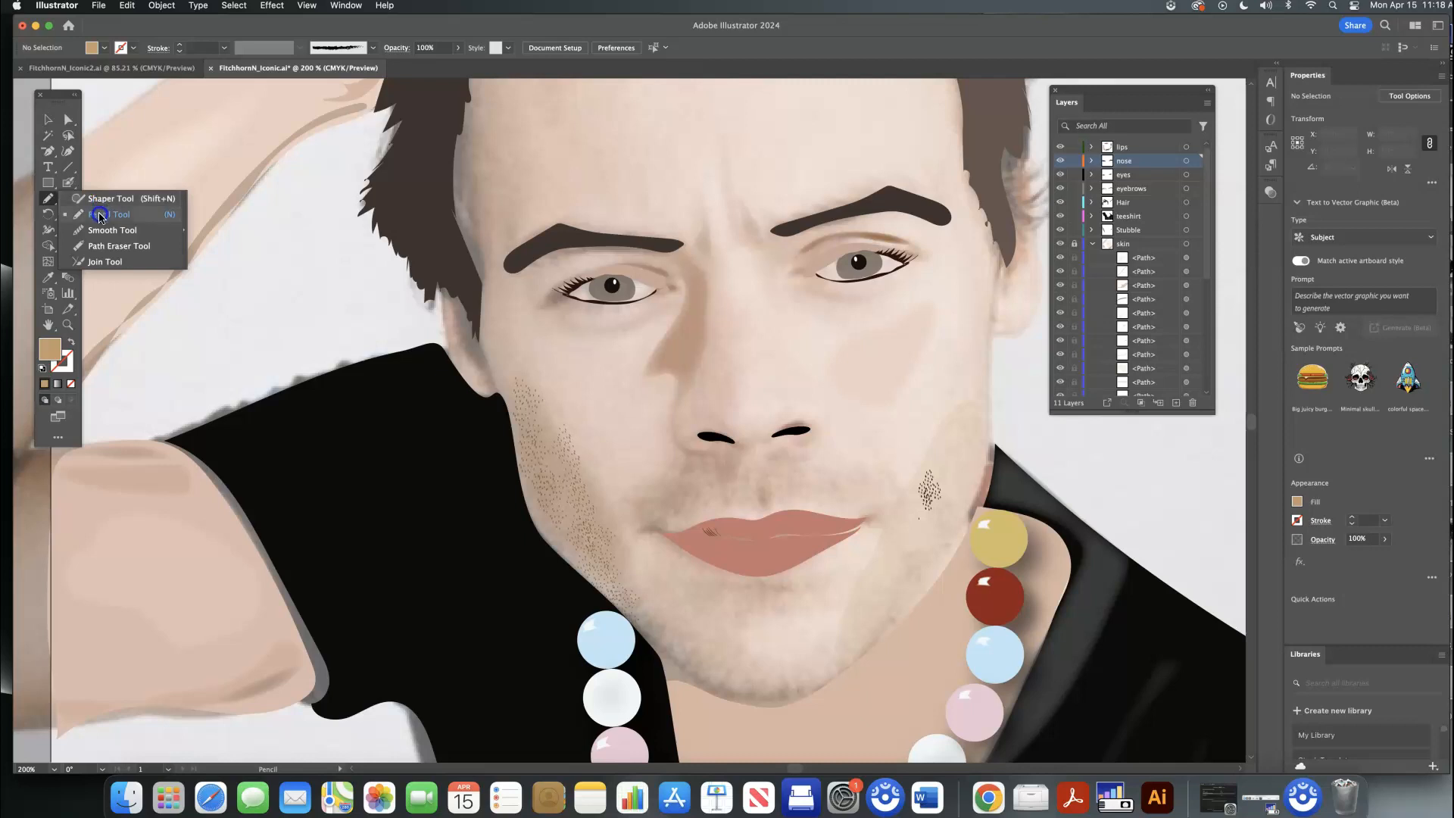
pyautogui.click(100, 215)
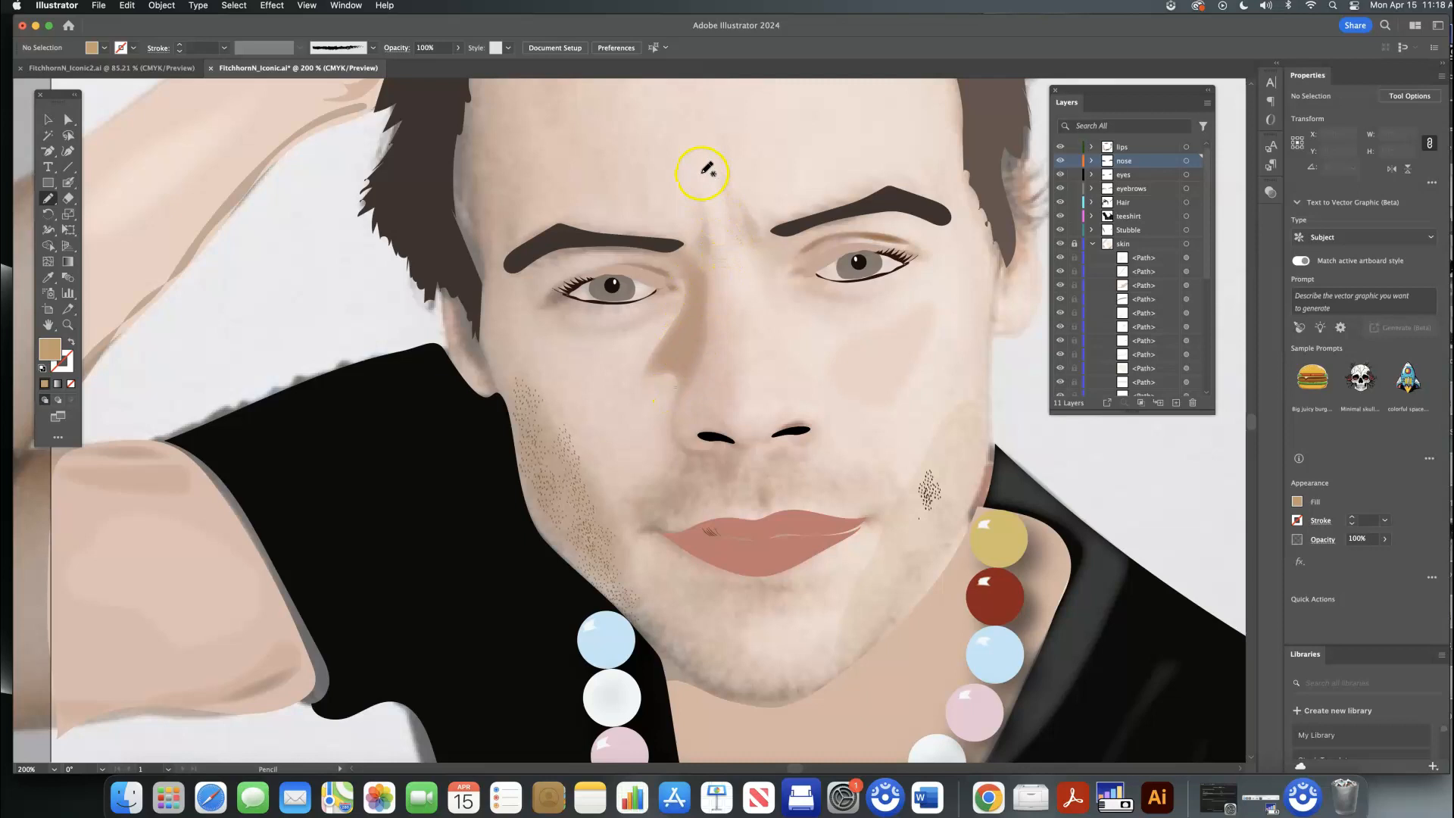
pyautogui.moveTo(705, 187)
pyautogui.mouseDown()
pyautogui.moveTo(737, 425)
pyautogui.moveTo(763, 412)
pyautogui.moveTo(770, 370)
pyautogui.moveTo(716, 170)
pyautogui.moveTo(702, 170)
pyautogui.mouseUp()
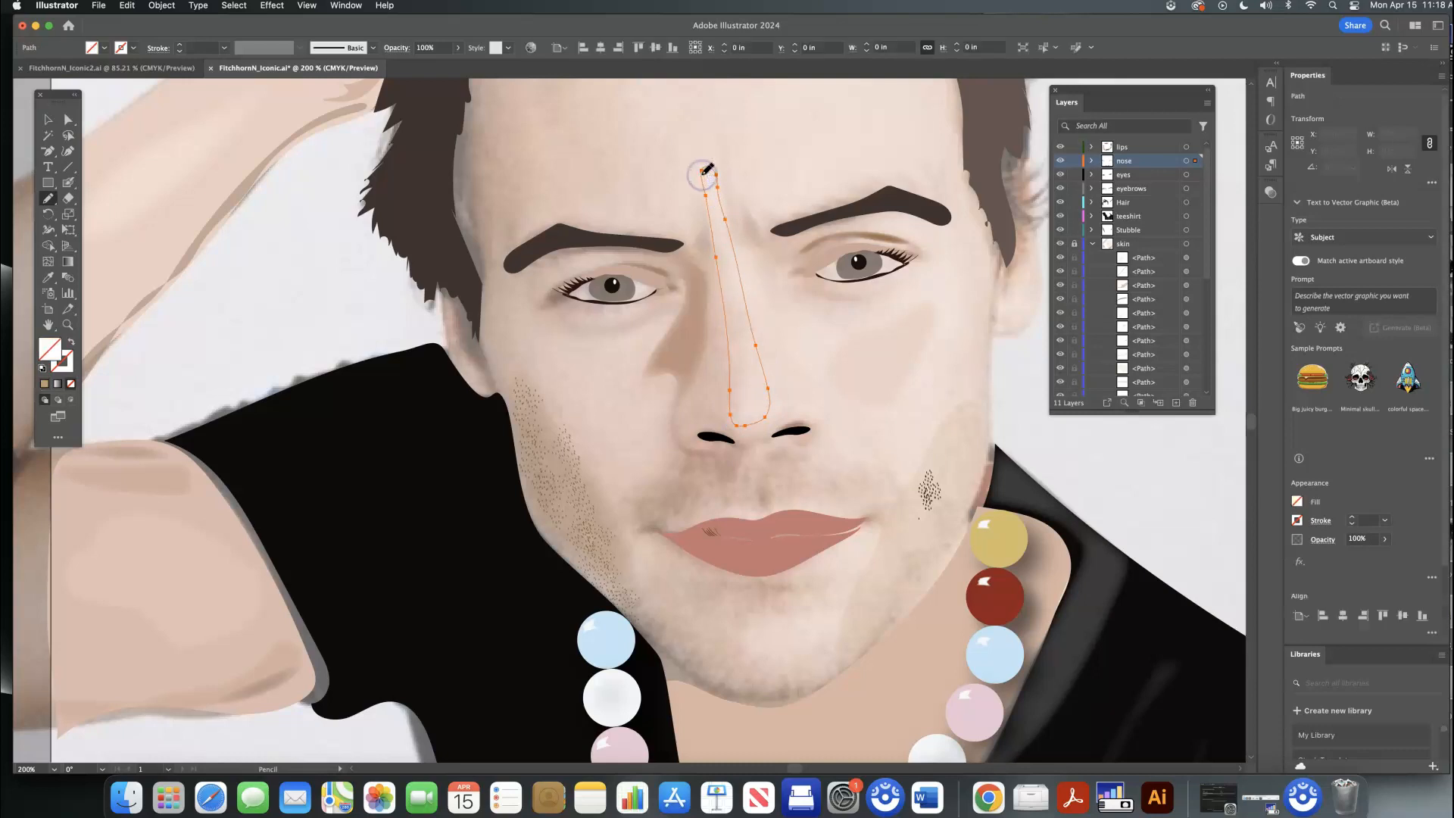
# Hide the skin layer and fill the bridge highlight with a light skin tone sampled from the photo beside the nose
pyautogui.click(1061, 243)
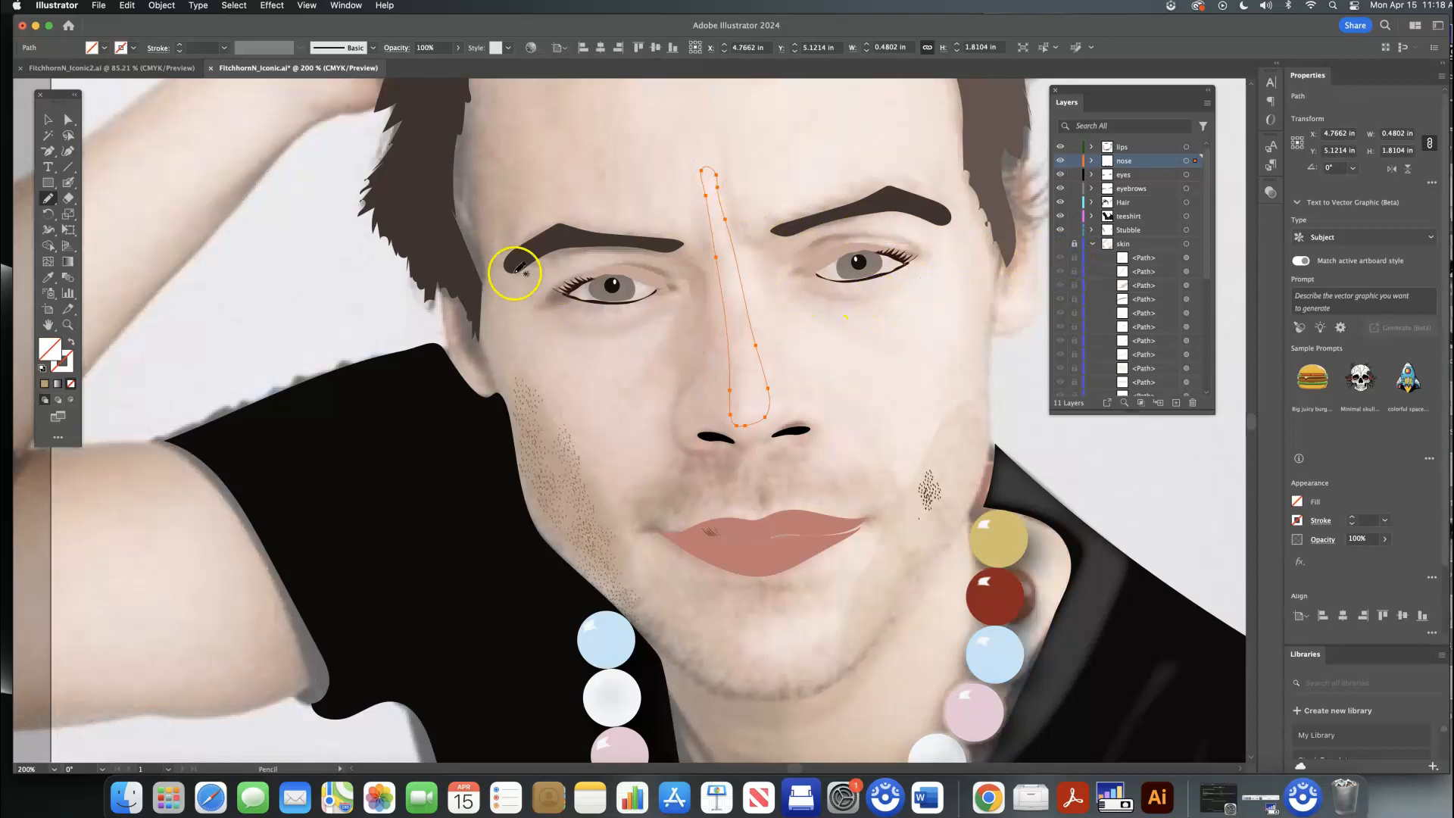
pyautogui.click(47, 279)
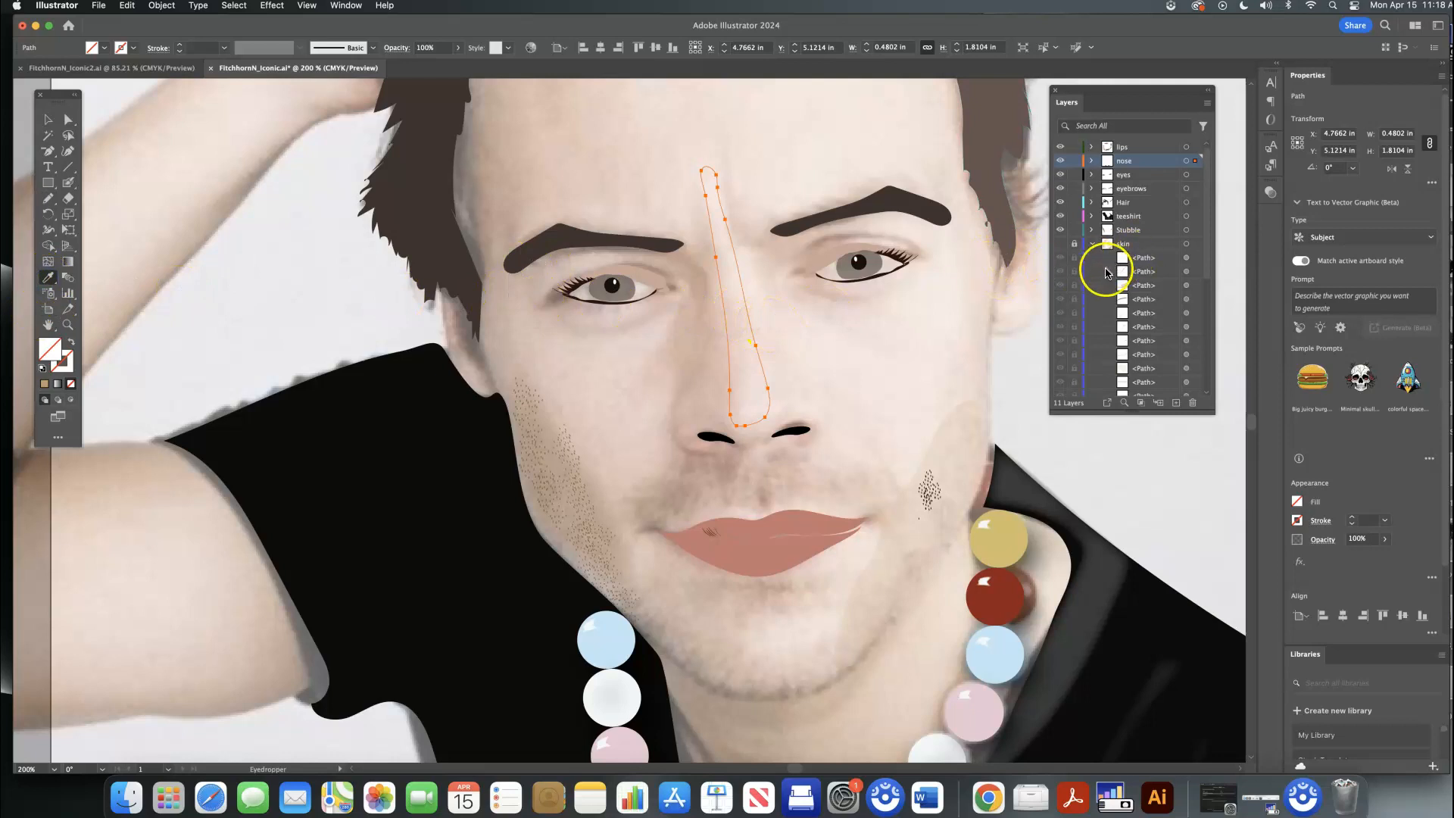
pyautogui.click(741, 344)
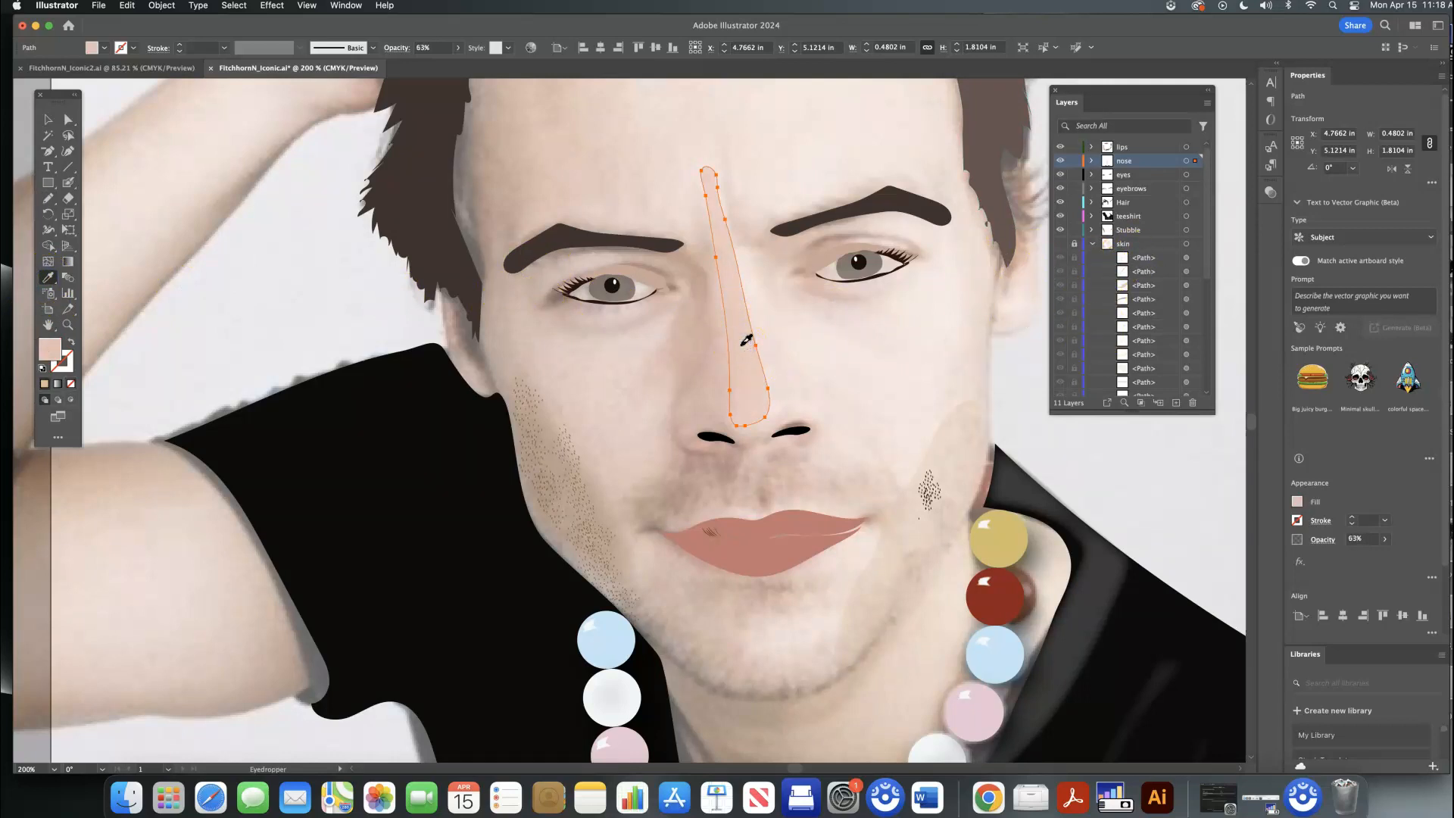
pyautogui.click(762, 288)
pyautogui.click(790, 323)
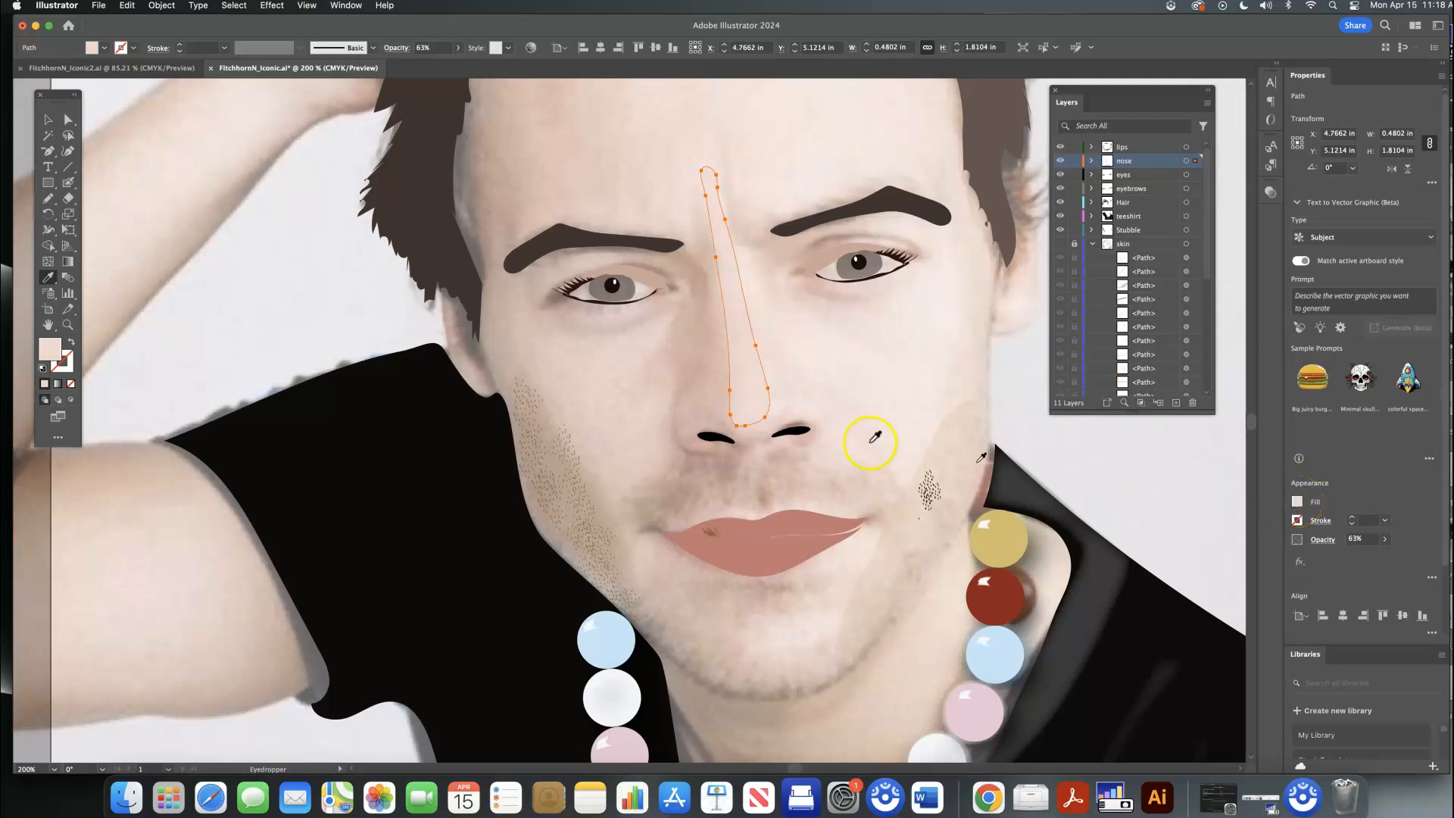
# Lighten the bridge highlight's fill to the near-white pink F9EBE8
pyautogui.doubleClick(54, 356)
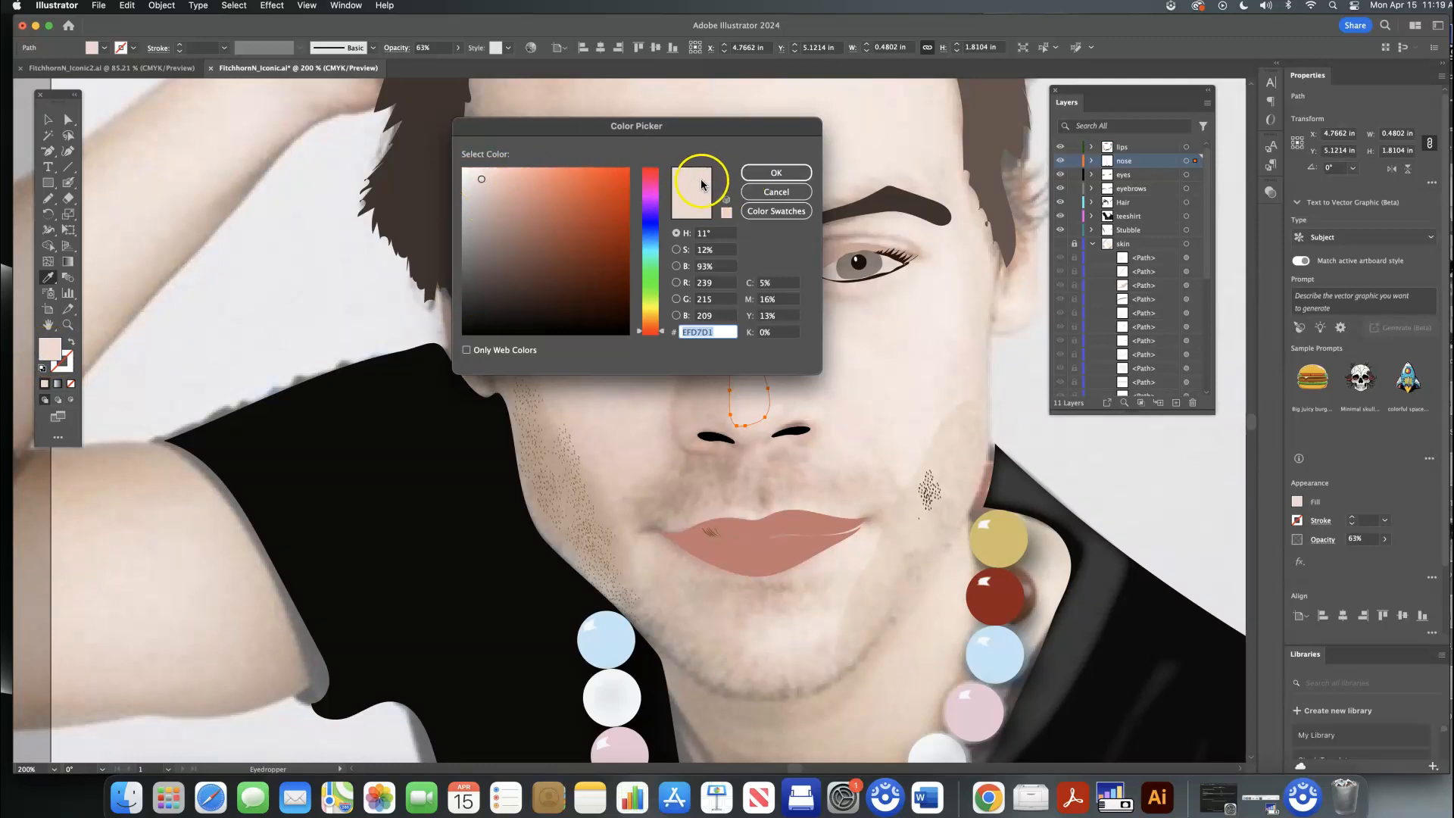
pyautogui.click(474, 170)
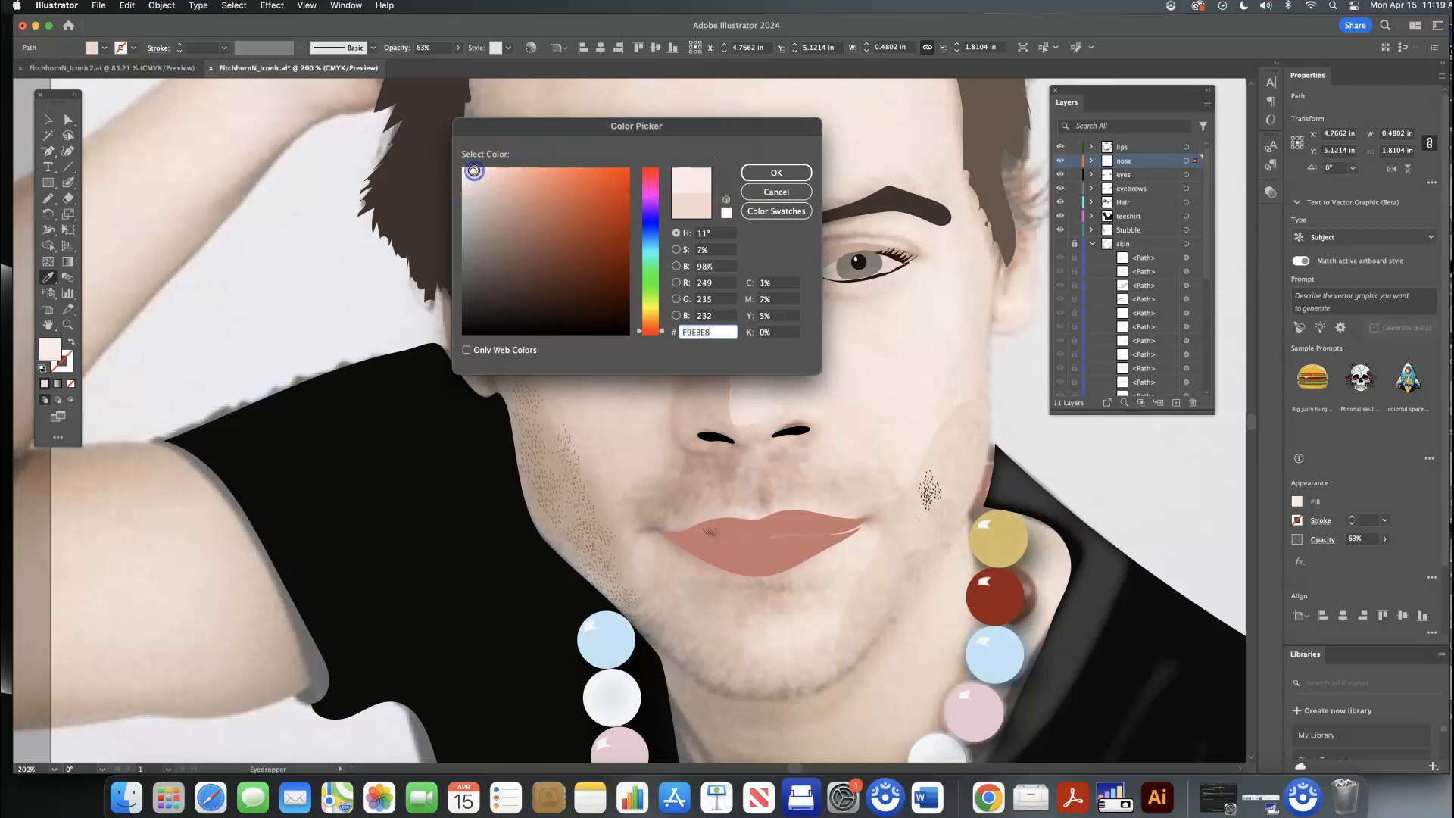
pyautogui.click(765, 172)
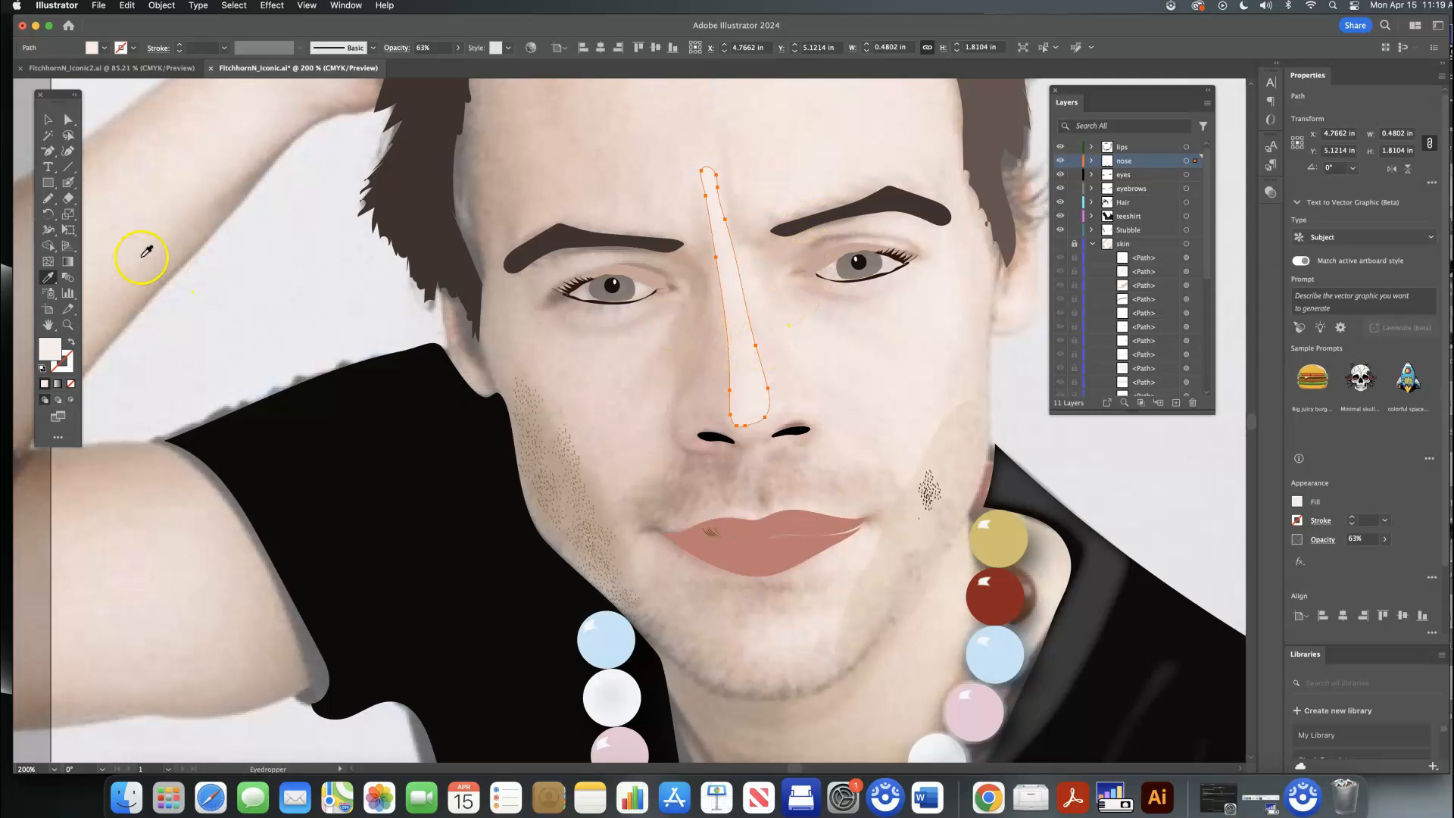
# Draw a shadow about 0.36 by 0.92 in between the bridge highlight and the right eye, filled with a skin tone sampled there
pyautogui.click(48, 199)
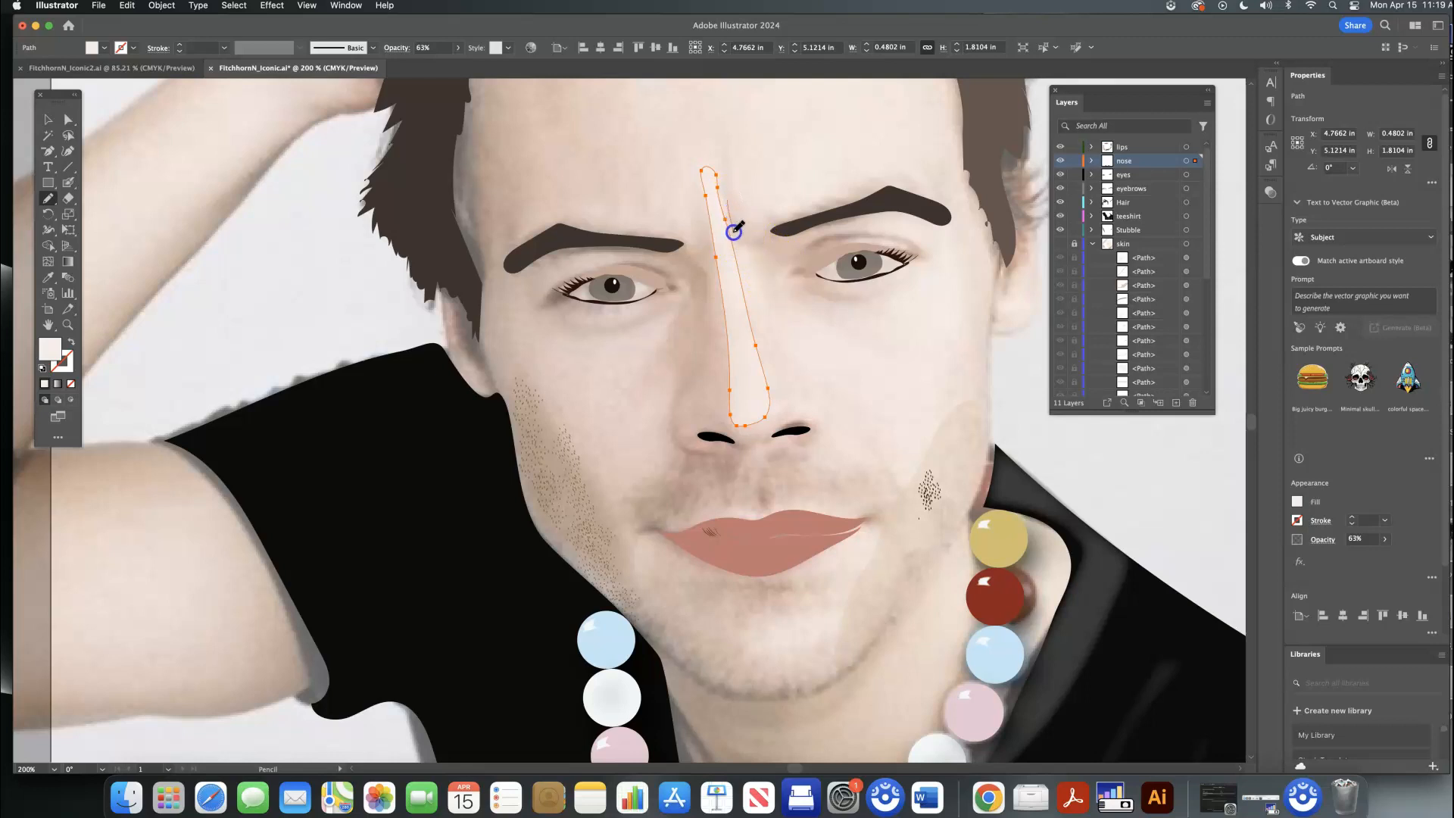
pyautogui.moveTo(746, 247)
pyautogui.mouseDown()
pyautogui.moveTo(774, 333)
pyautogui.moveTo(772, 264)
pyautogui.moveTo(727, 201)
pyautogui.mouseUp()
pyautogui.click(48, 277)
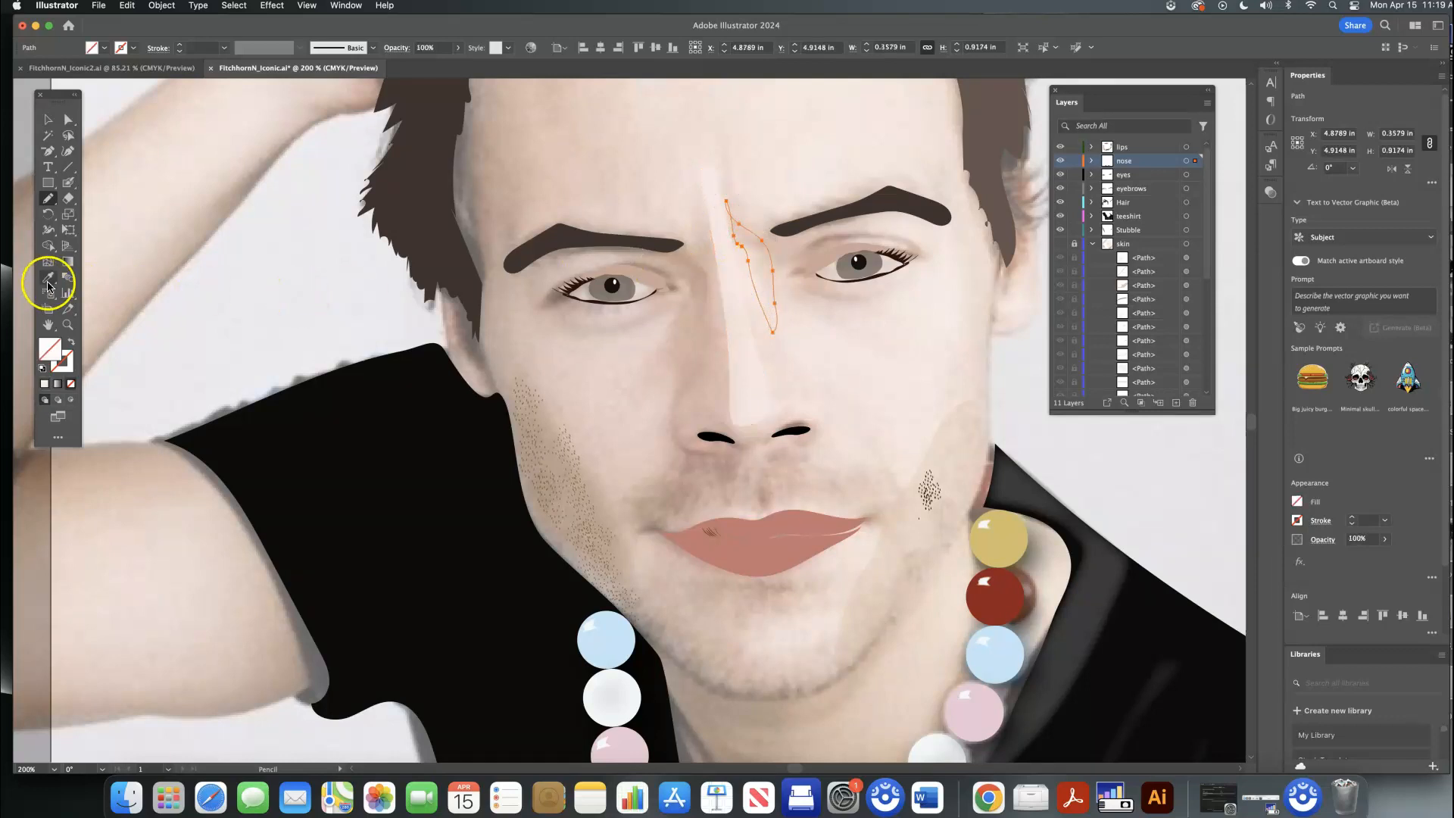
pyautogui.click(748, 236)
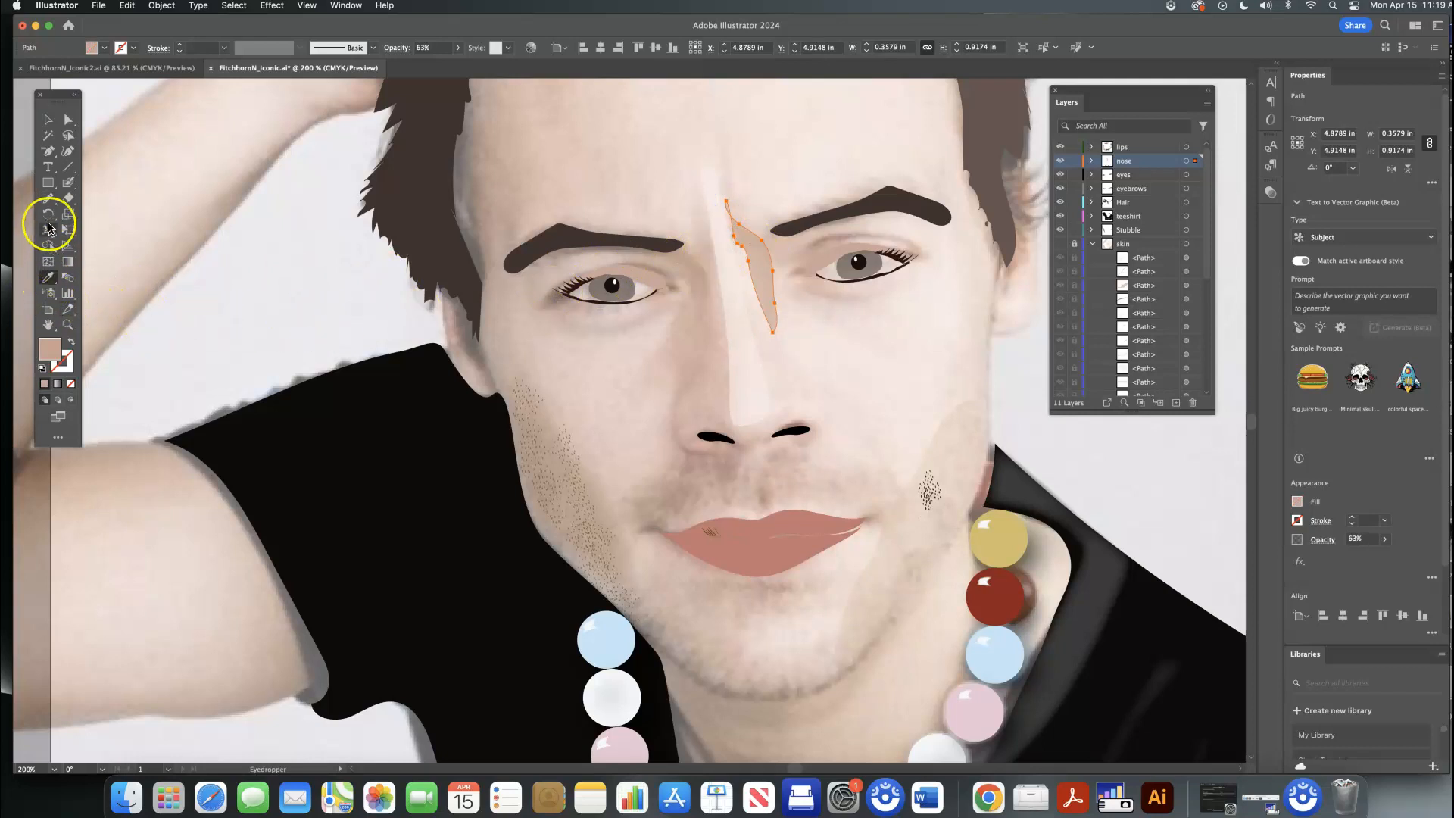
# Draw a thin contour about 0.39 by 0.47 in around the left nostril wing and fill it with brown sampled from the photo
pyautogui.click(50, 202)
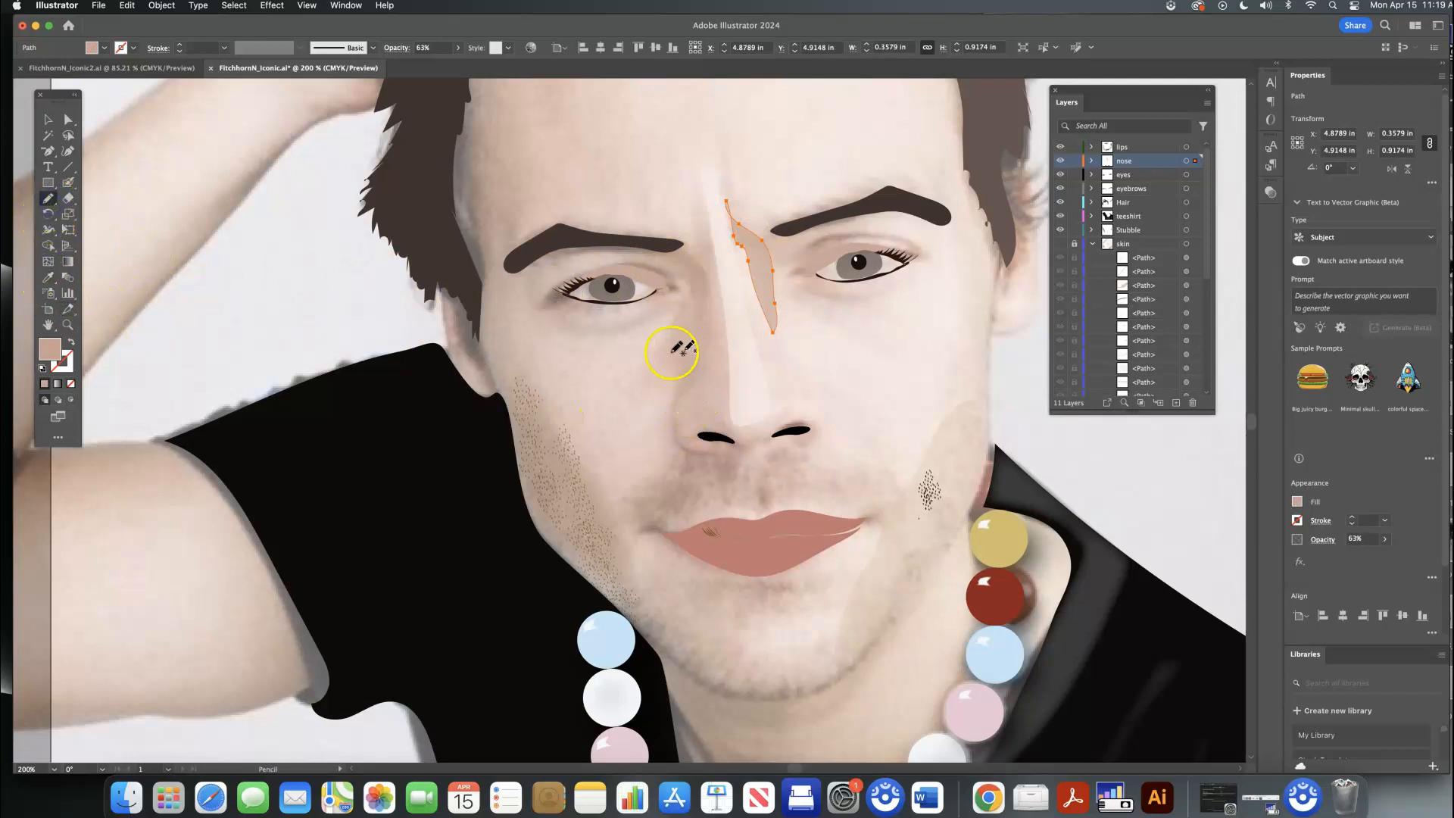
pyautogui.moveTo(676, 399); pyautogui.dragTo(671, 410)
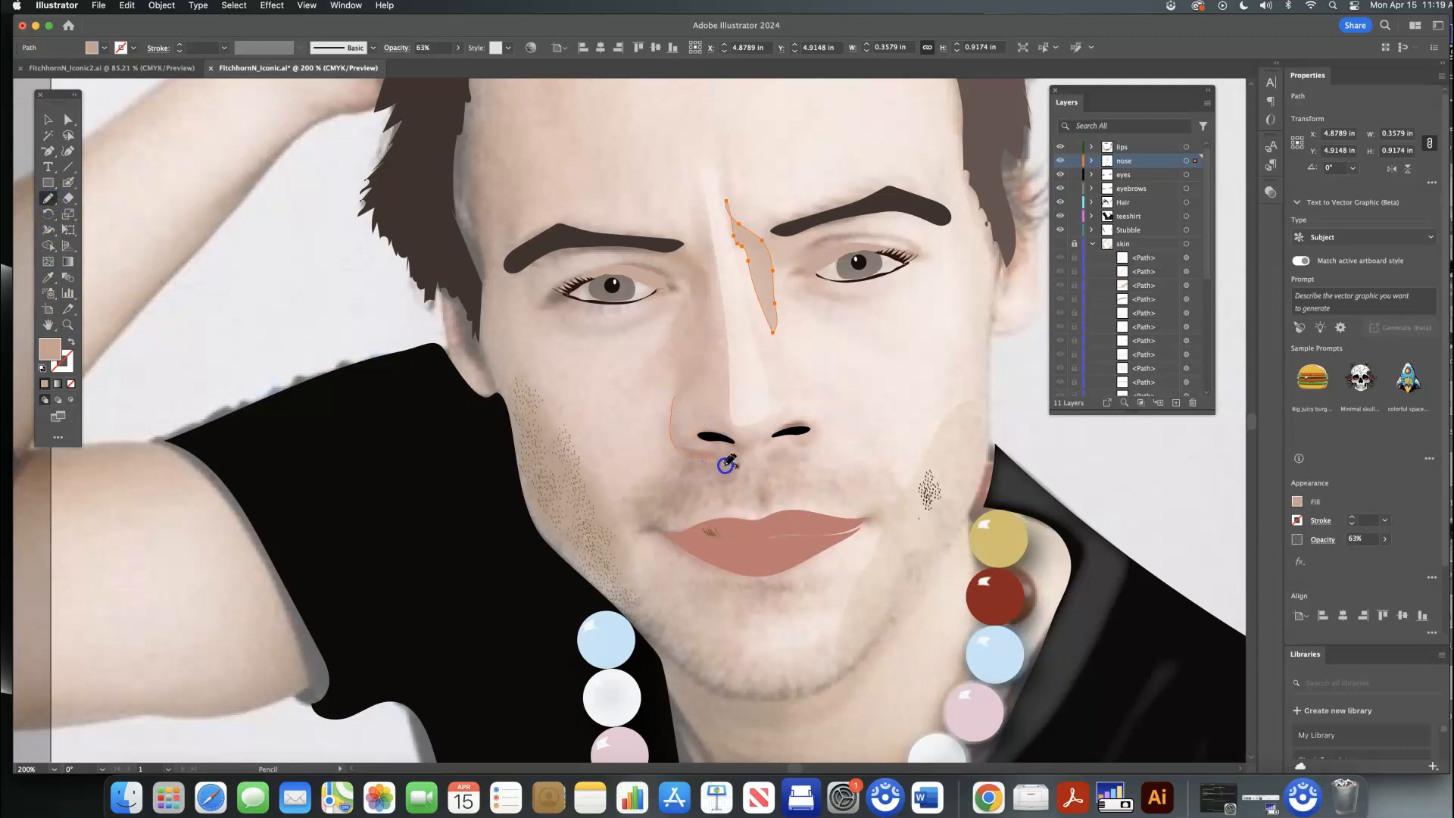
pyautogui.moveTo(697, 451); pyautogui.dragTo(672, 403)
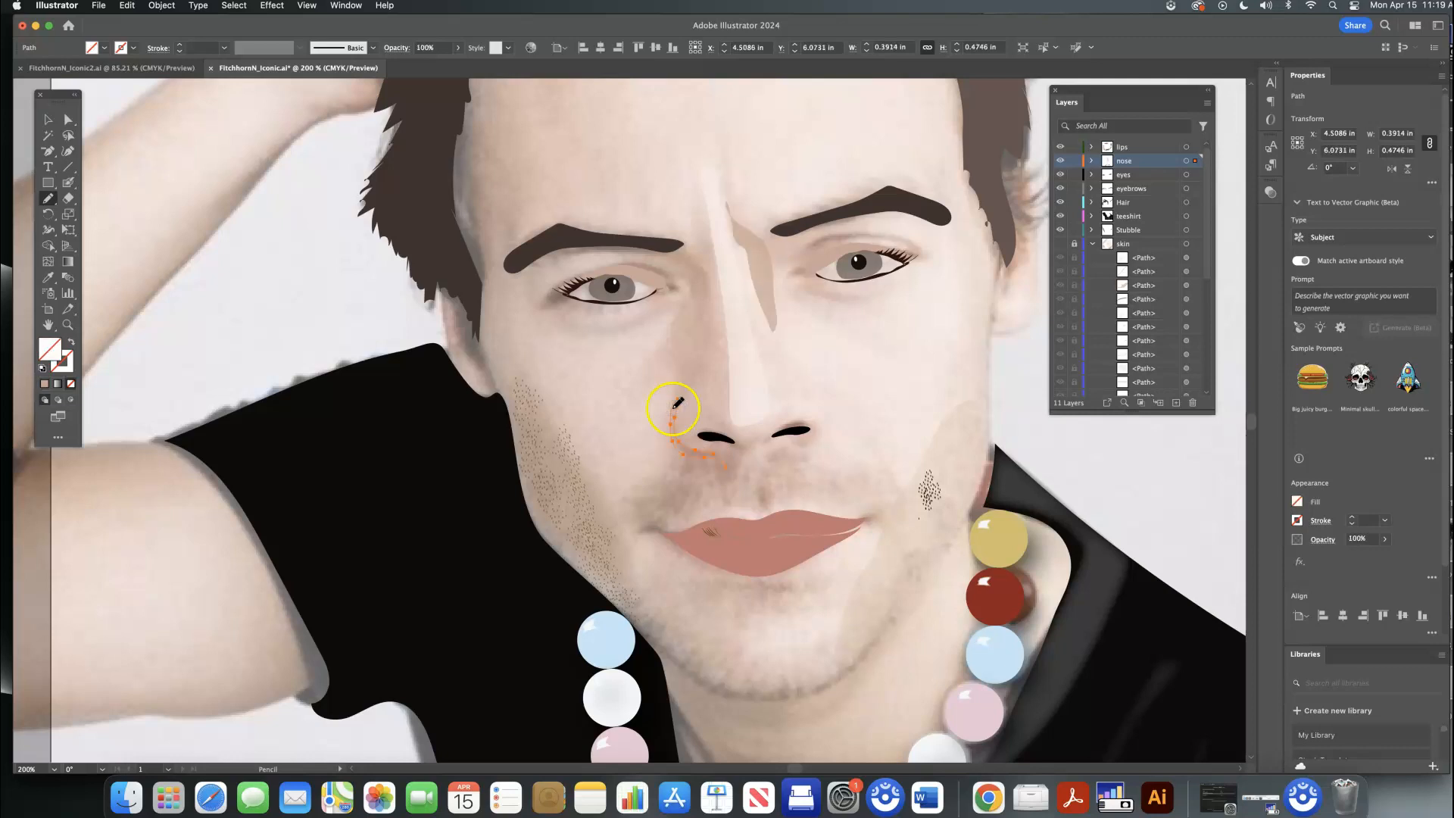
pyautogui.click(50, 280)
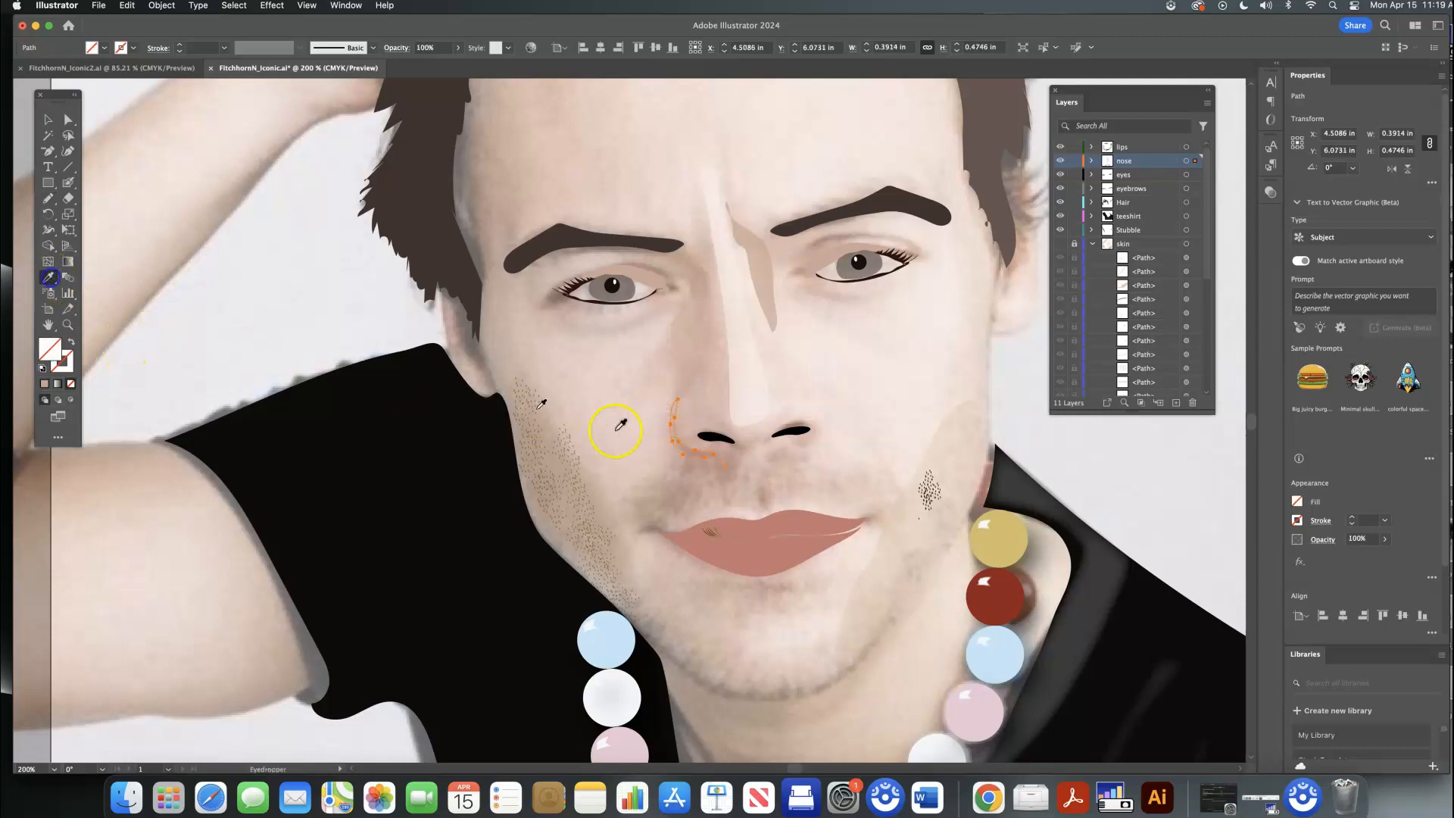
pyautogui.click(689, 451)
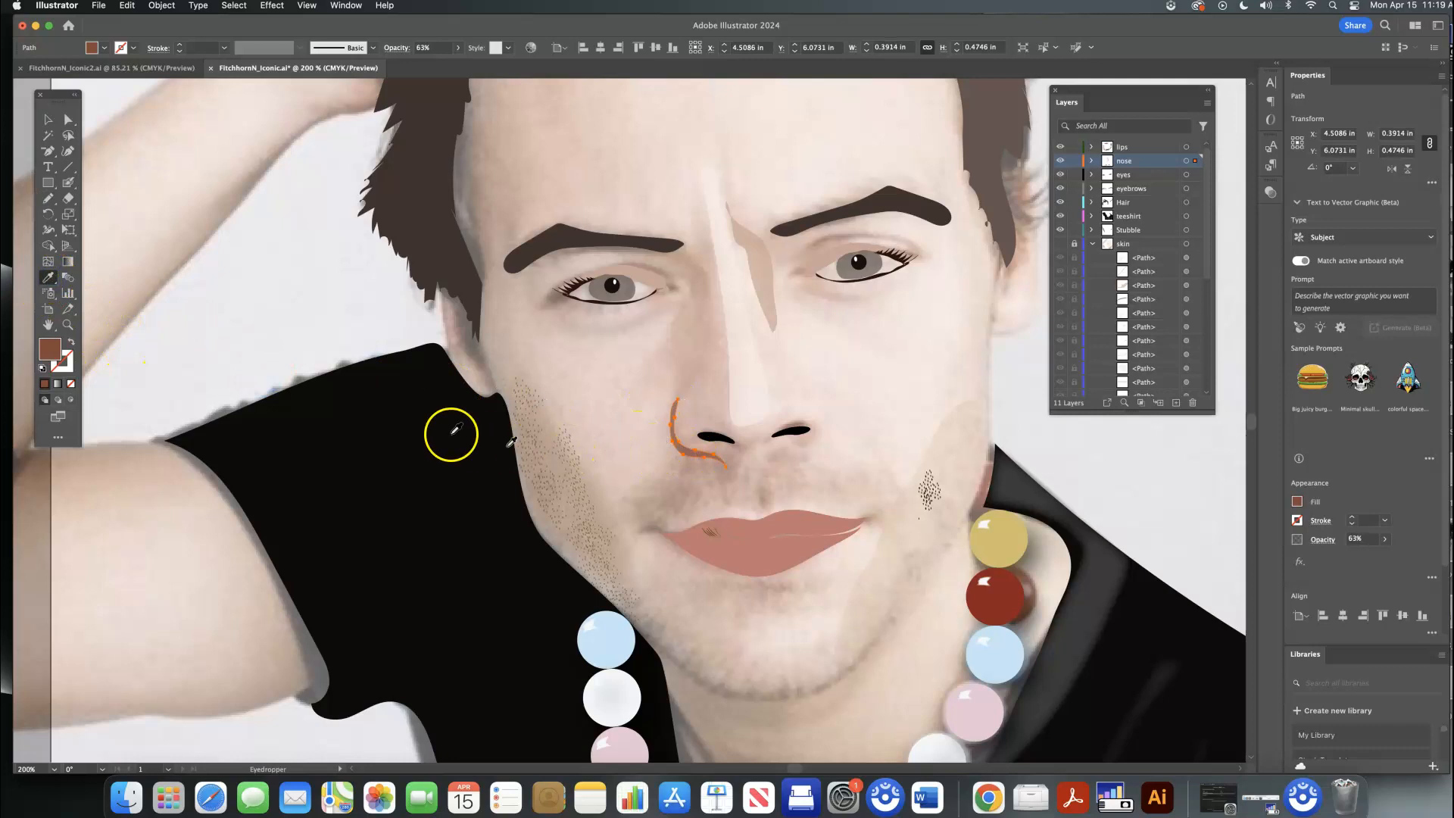
# Draw a small shadow about 0.27 by 0.18 in beneath the right nostril and fill it with a pink tone sampled from the photo
pyautogui.click(50, 203)
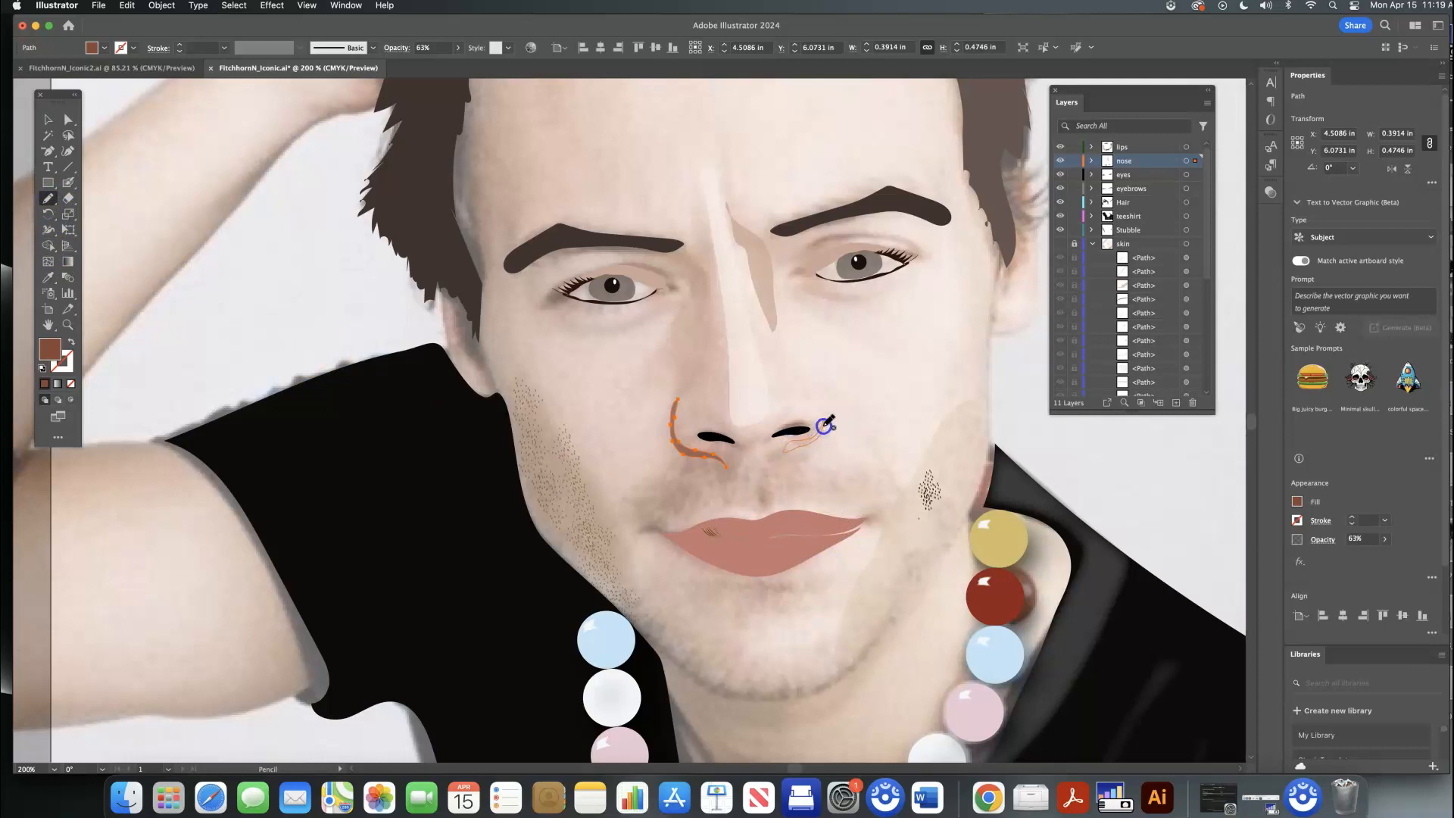
pyautogui.moveTo(824, 421); pyautogui.dragTo(784, 452)
pyautogui.click(48, 279)
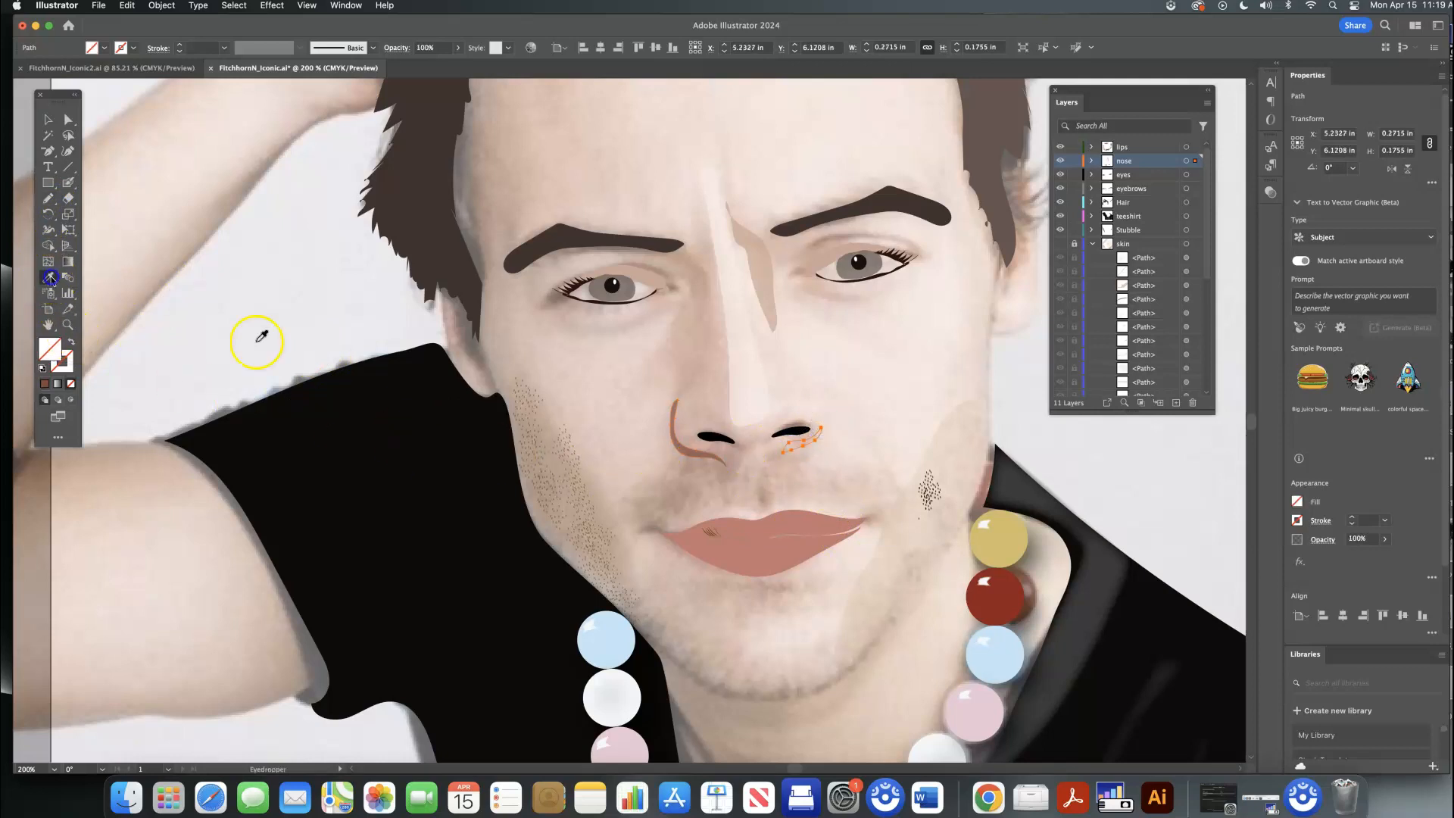
pyautogui.click(784, 443)
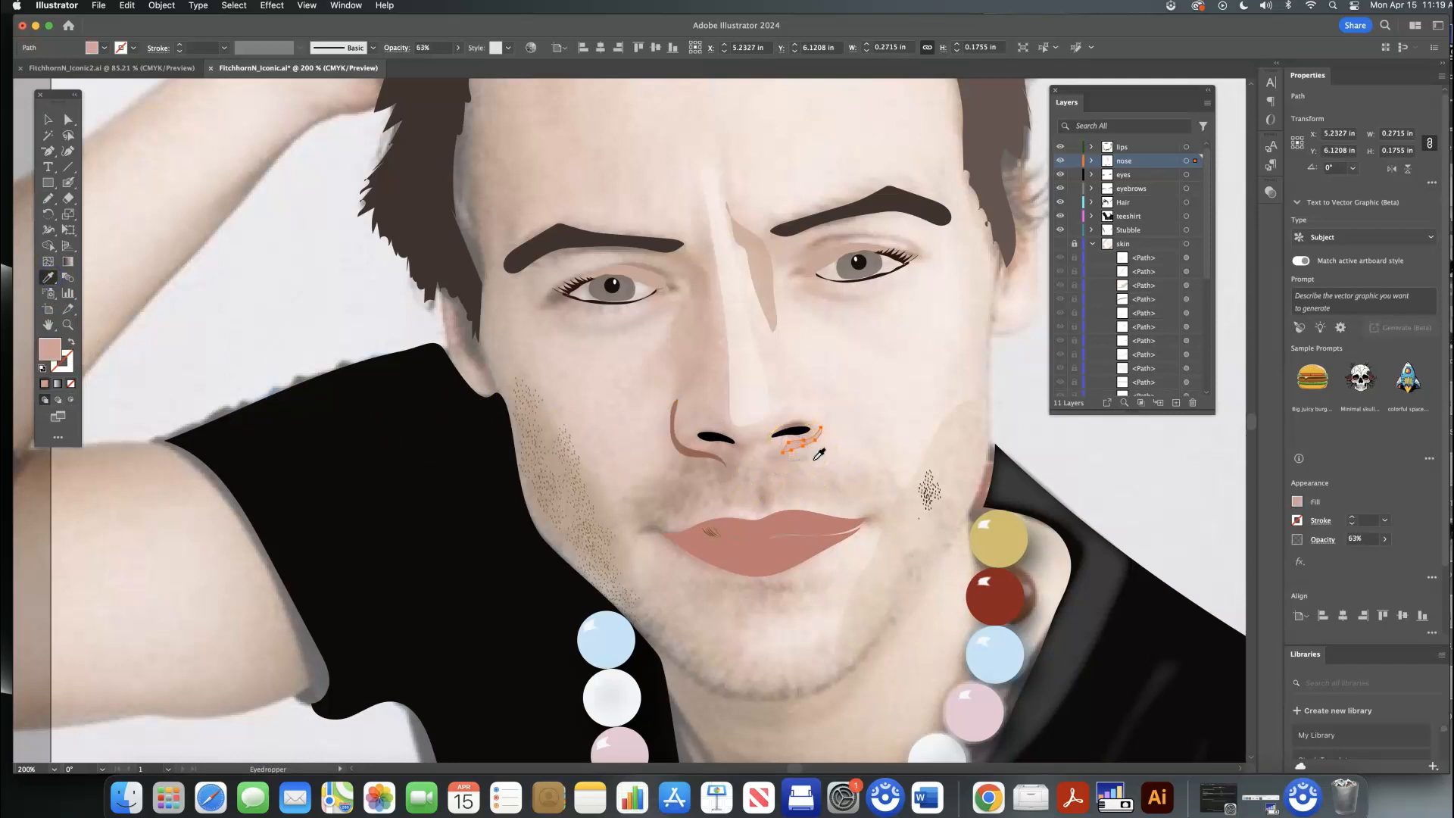
# Draw a philtrum shadow about 0.20 by 0.34 in above the upper lip and fill it with a skin tone sampled there
pyautogui.click(47, 198)
pyautogui.moveTo(750, 474); pyautogui.dragTo(748, 464)
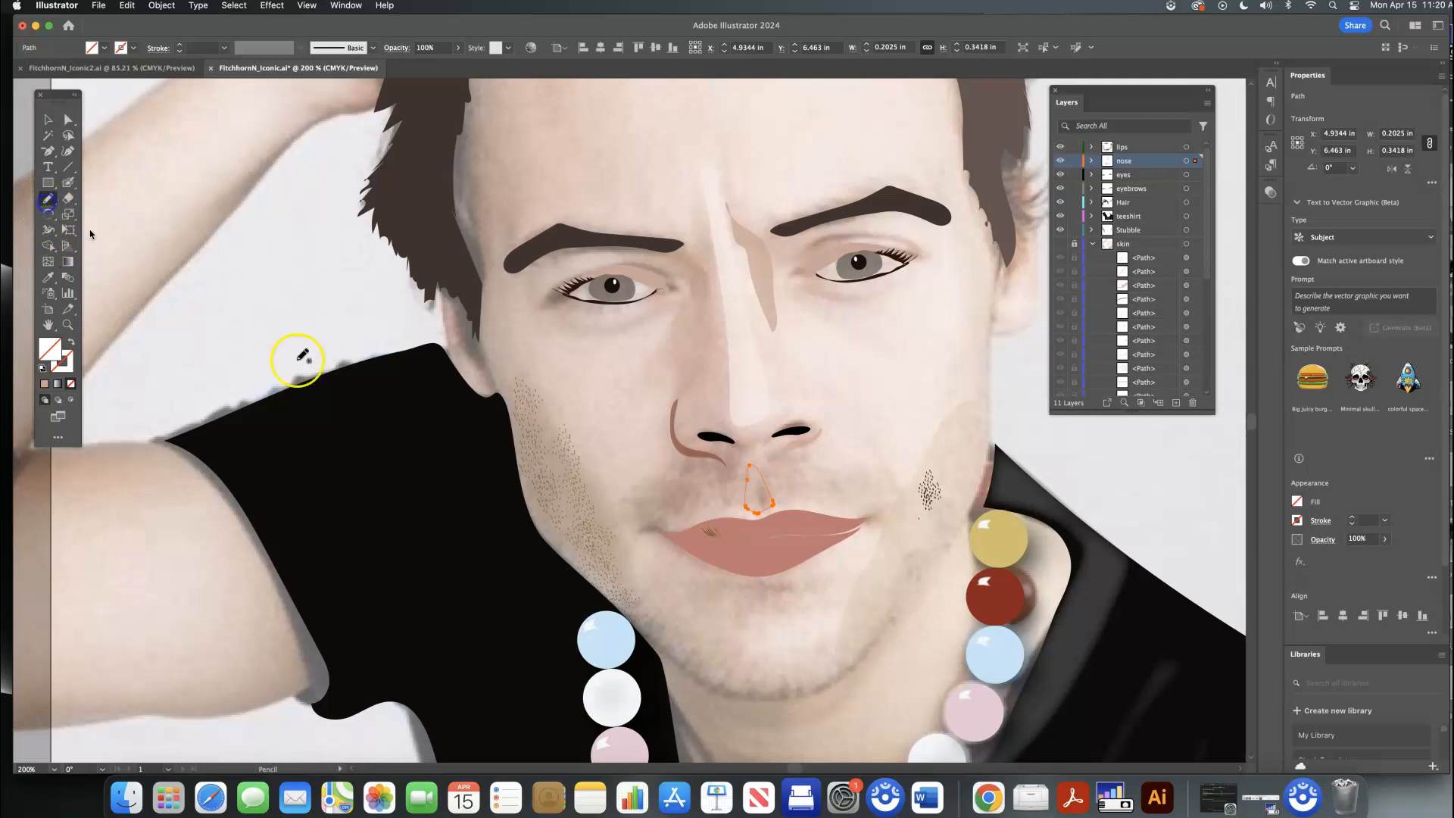
pyautogui.moveTo(756, 504); pyautogui.dragTo(758, 512)
pyautogui.click(49, 277)
pyautogui.click(755, 502)
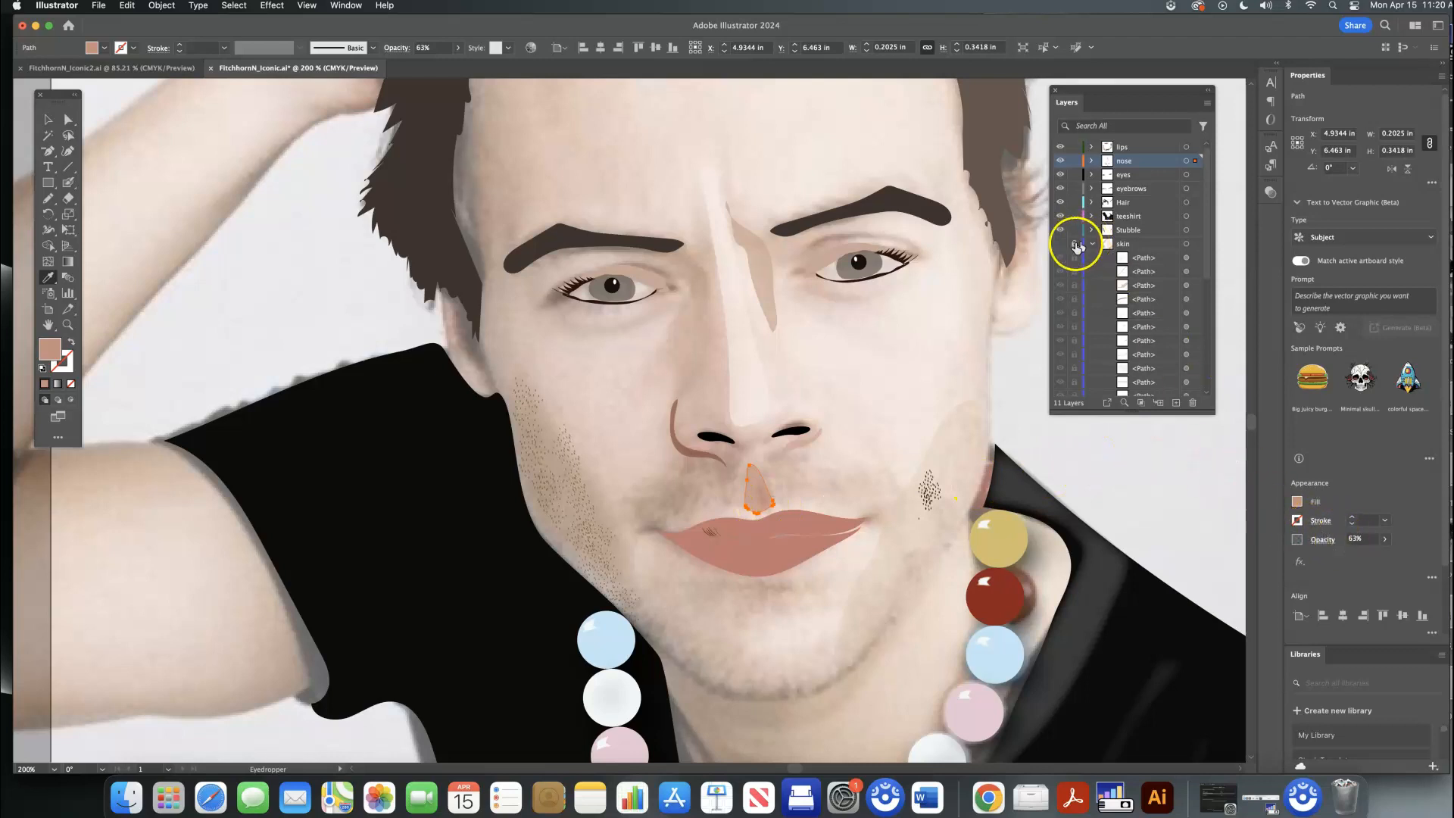
# Show and unlock the skin layer, and raise the philtrum shadow's opacity to 100%
pyautogui.click(1061, 245)
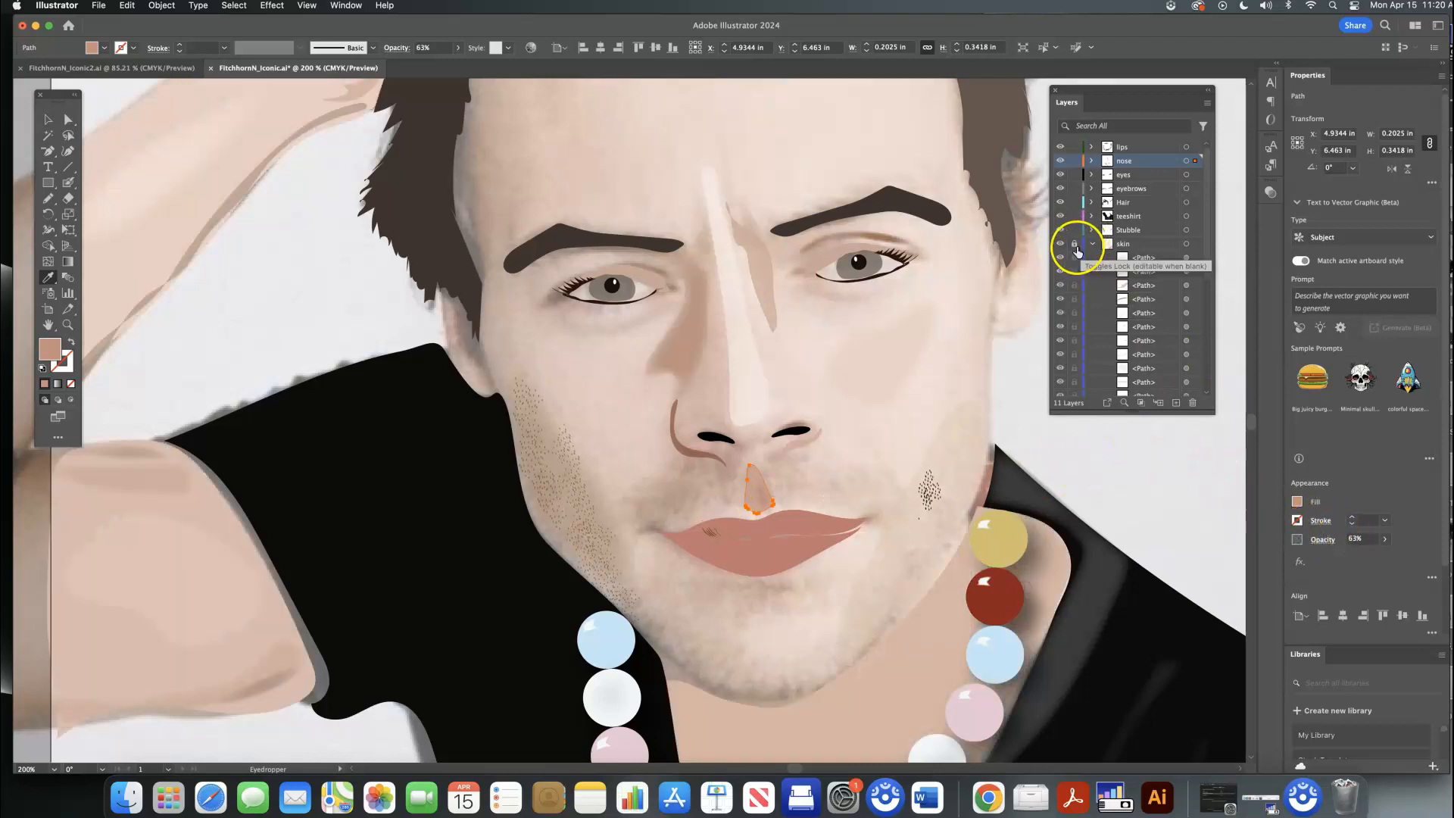
pyautogui.click(1075, 247)
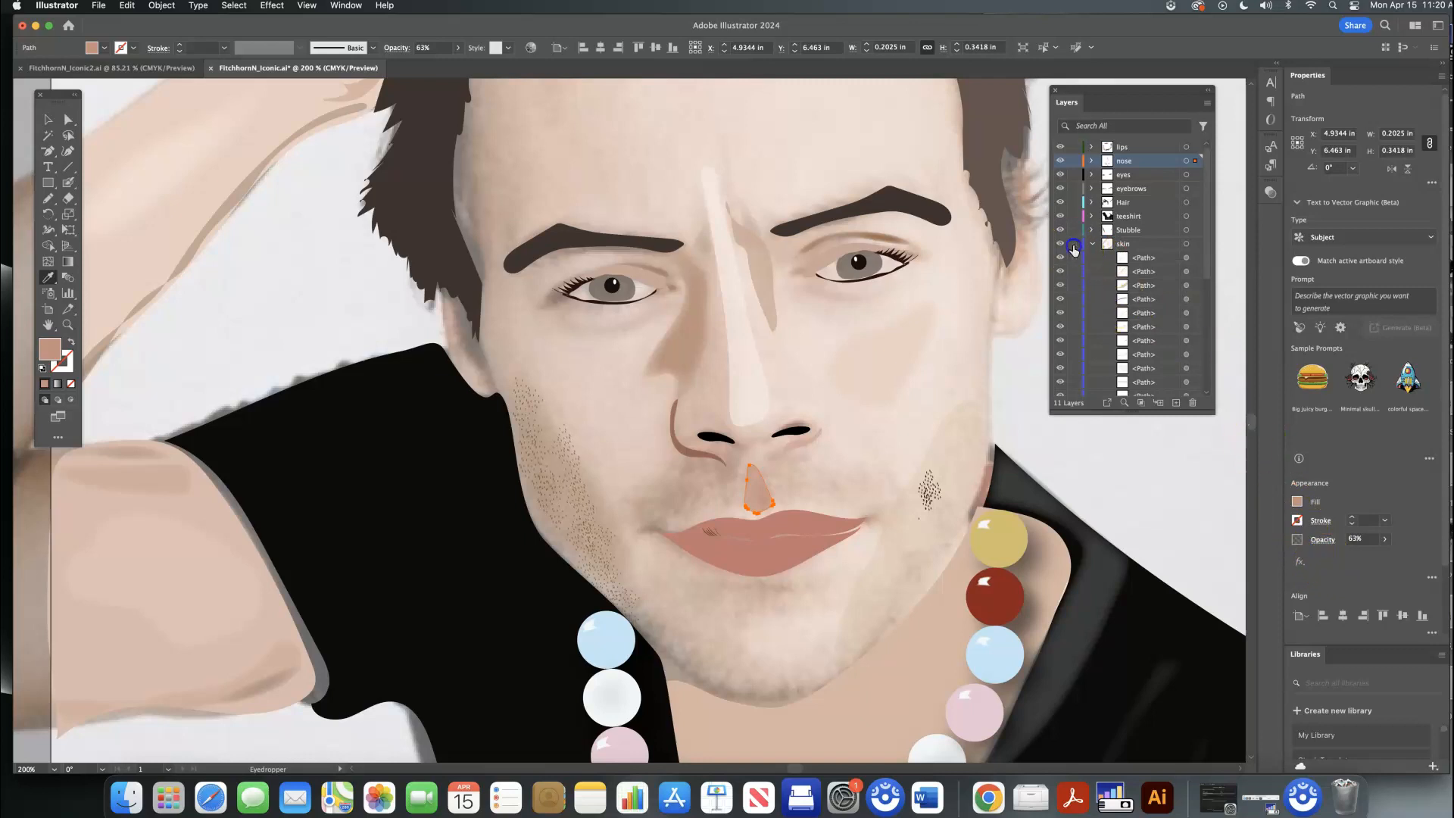
pyautogui.click(1384, 538)
pyautogui.moveTo(1377, 558); pyautogui.dragTo(1395, 556)
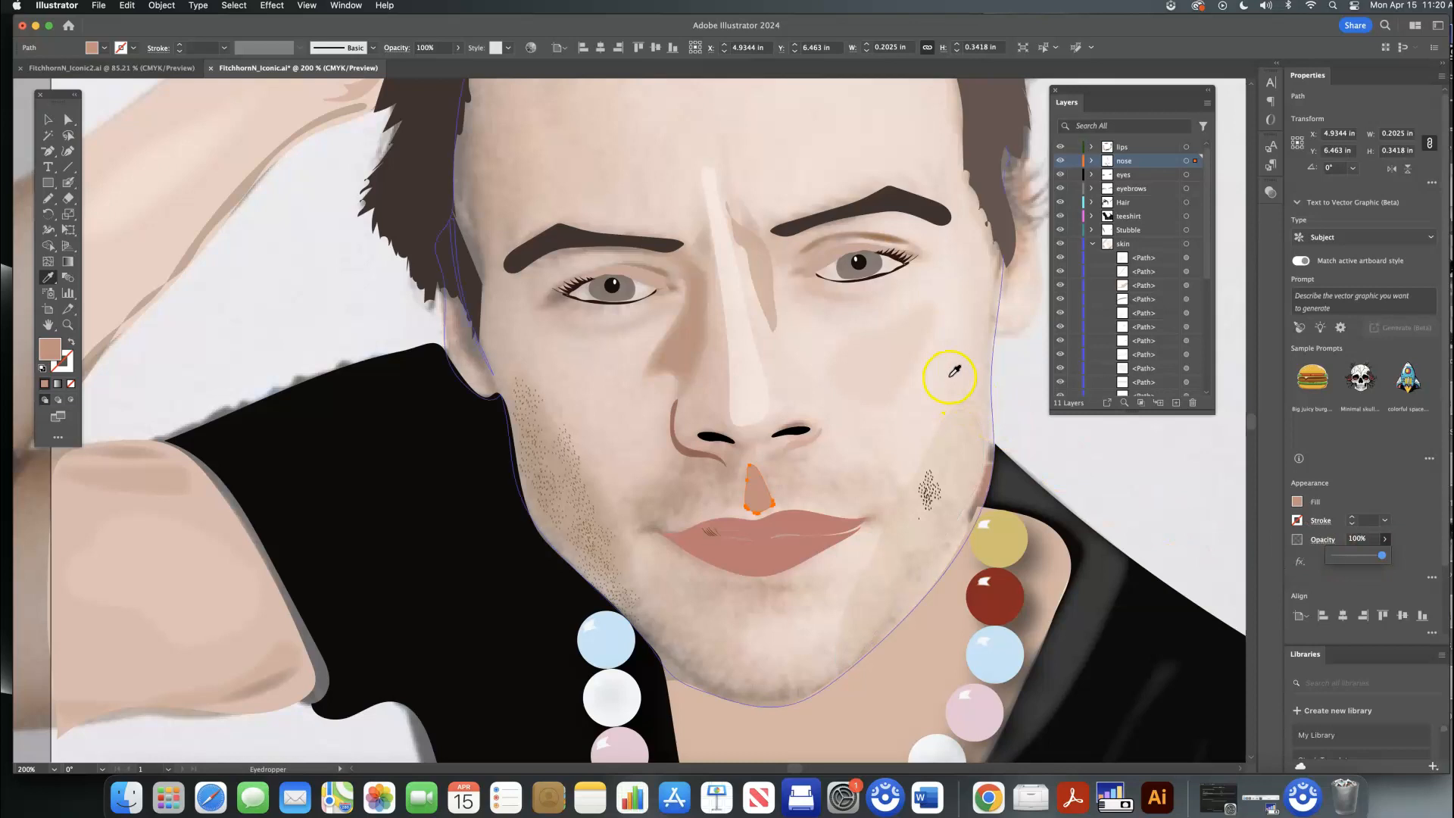
# Refill the philtrum shadow with a brown skin tone sampled from beside the left nostril
pyautogui.click(947, 371)
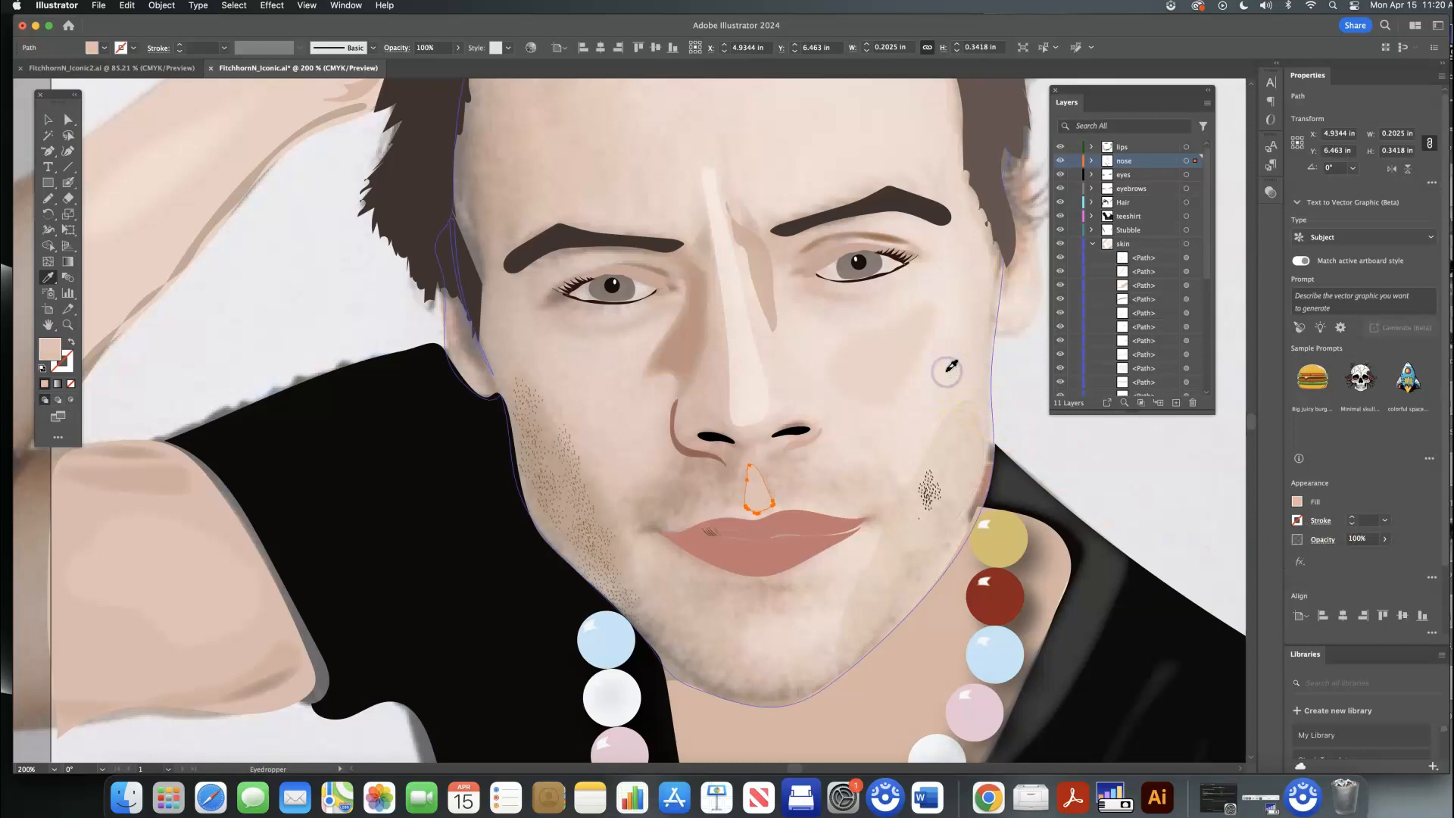
pyautogui.click(760, 493)
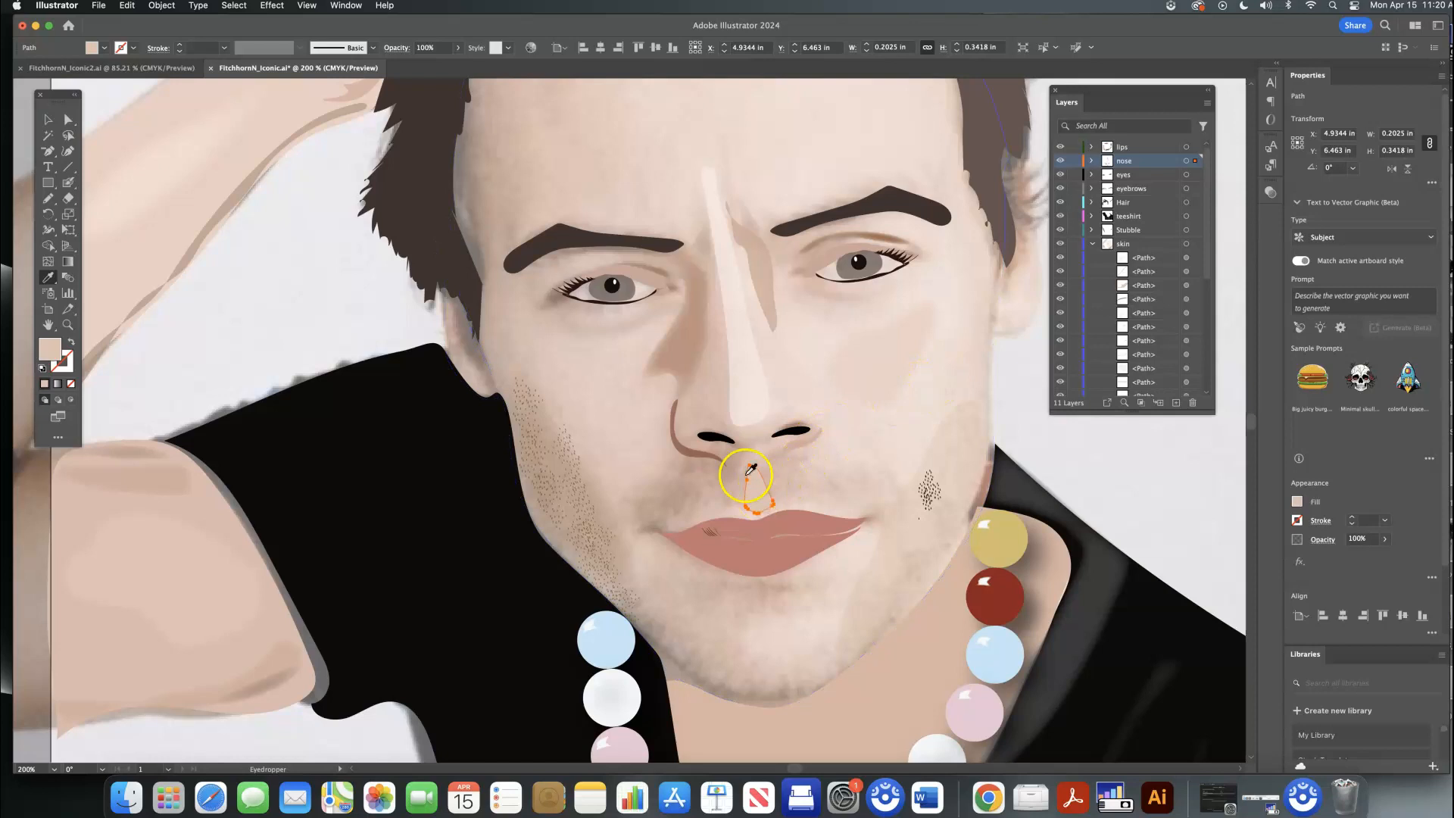
pyautogui.click(699, 455)
# Set the opacity of the face's base skin group to 100%
pyautogui.click(46, 121)
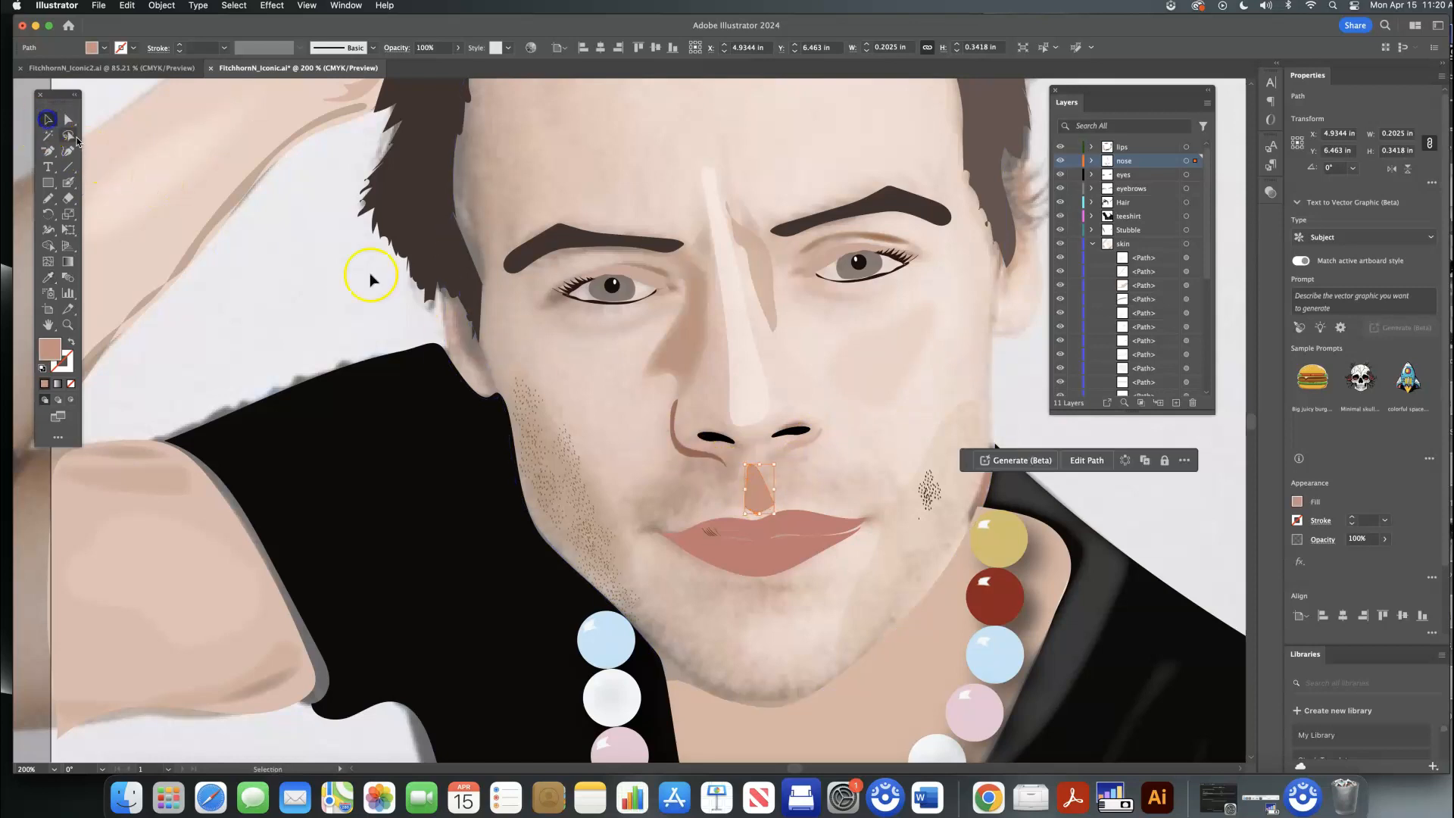
pyautogui.click(937, 398)
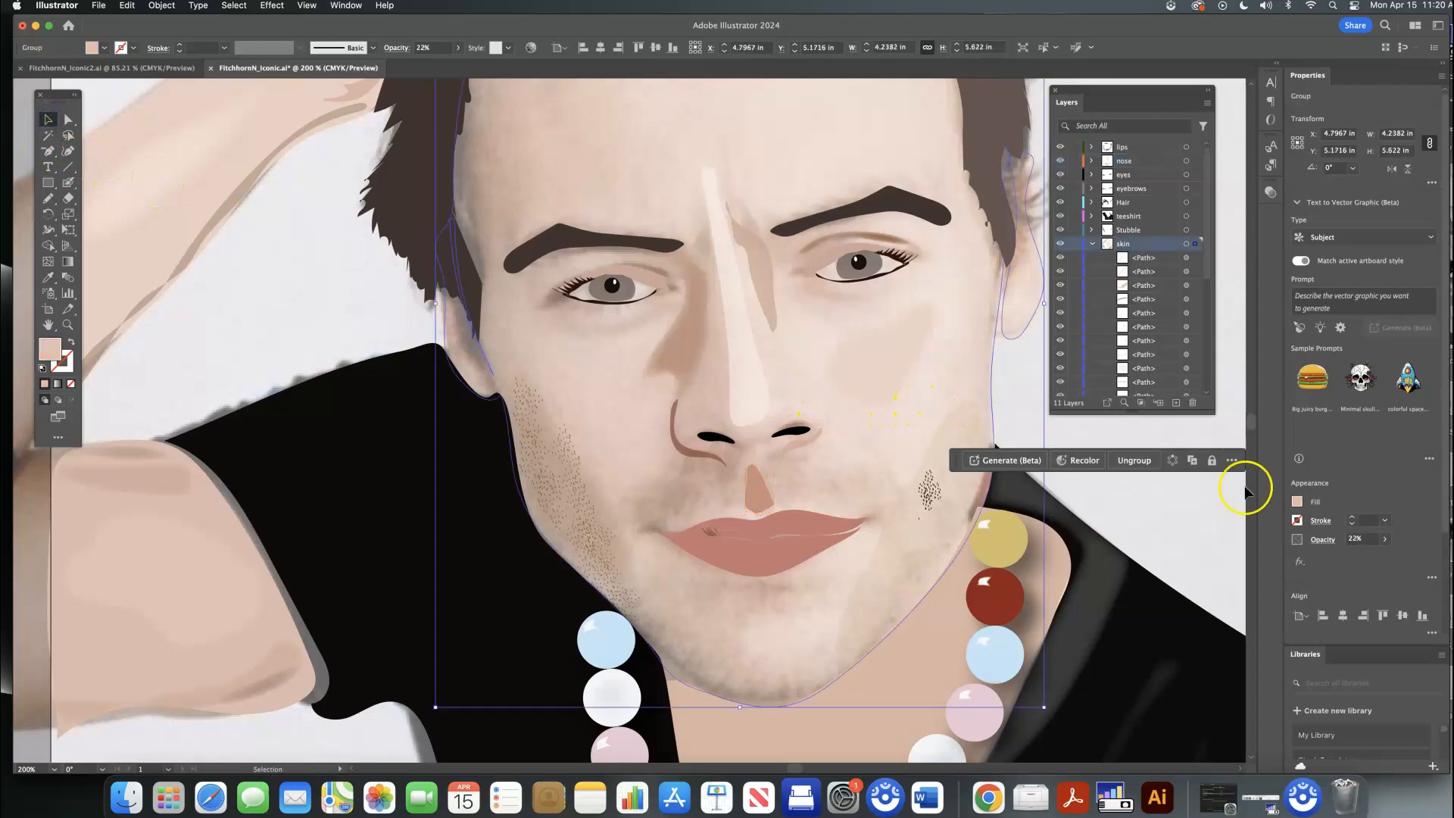
pyautogui.click(1382, 543)
pyautogui.moveTo(1348, 555); pyautogui.dragTo(1384, 553)
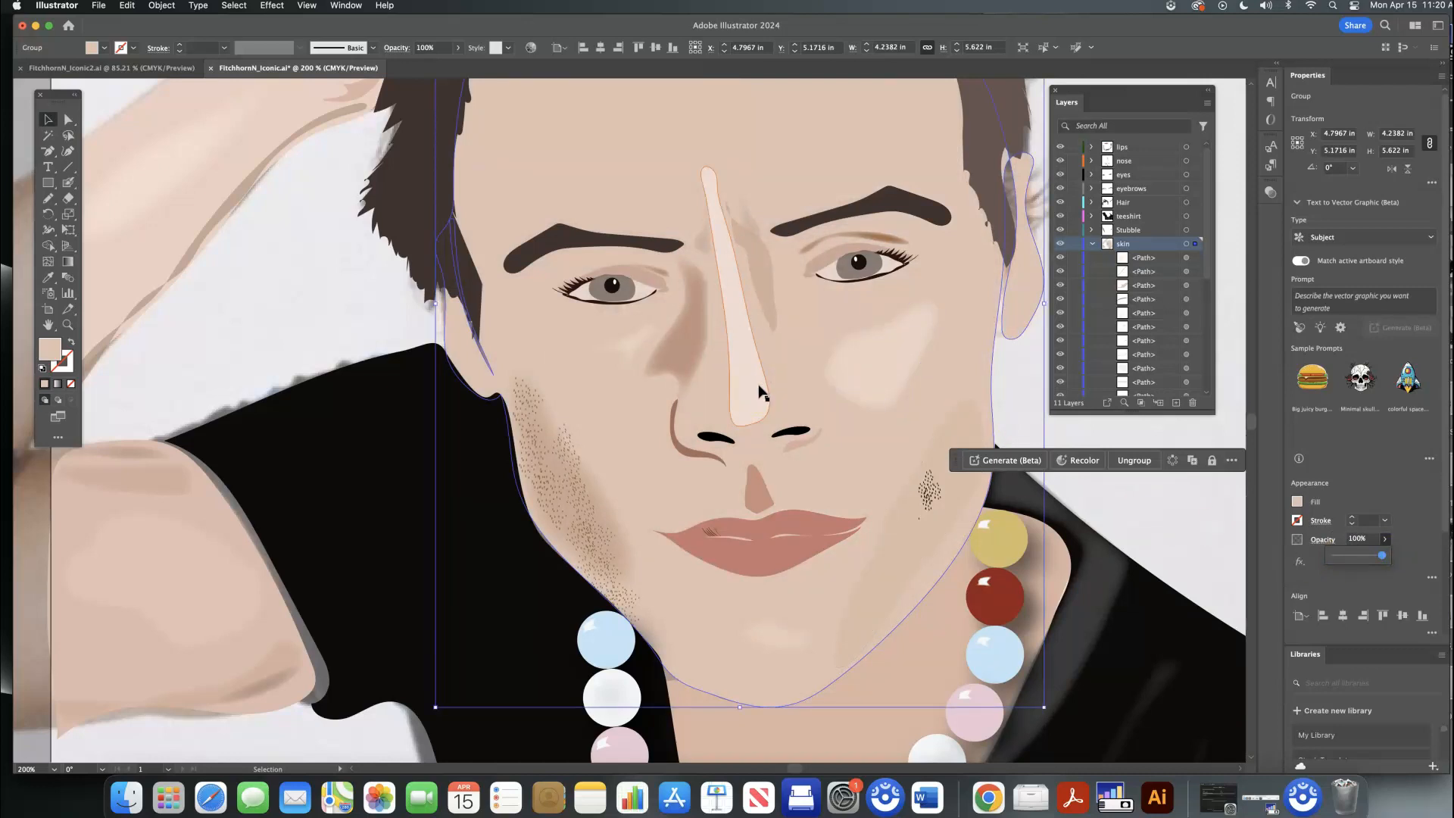
# Apply a Feather effect to the nose bridge highlight, bridge shadow, left nostril contour, right nostril shadow and philtrum shadow together
pyautogui.click(762, 390)
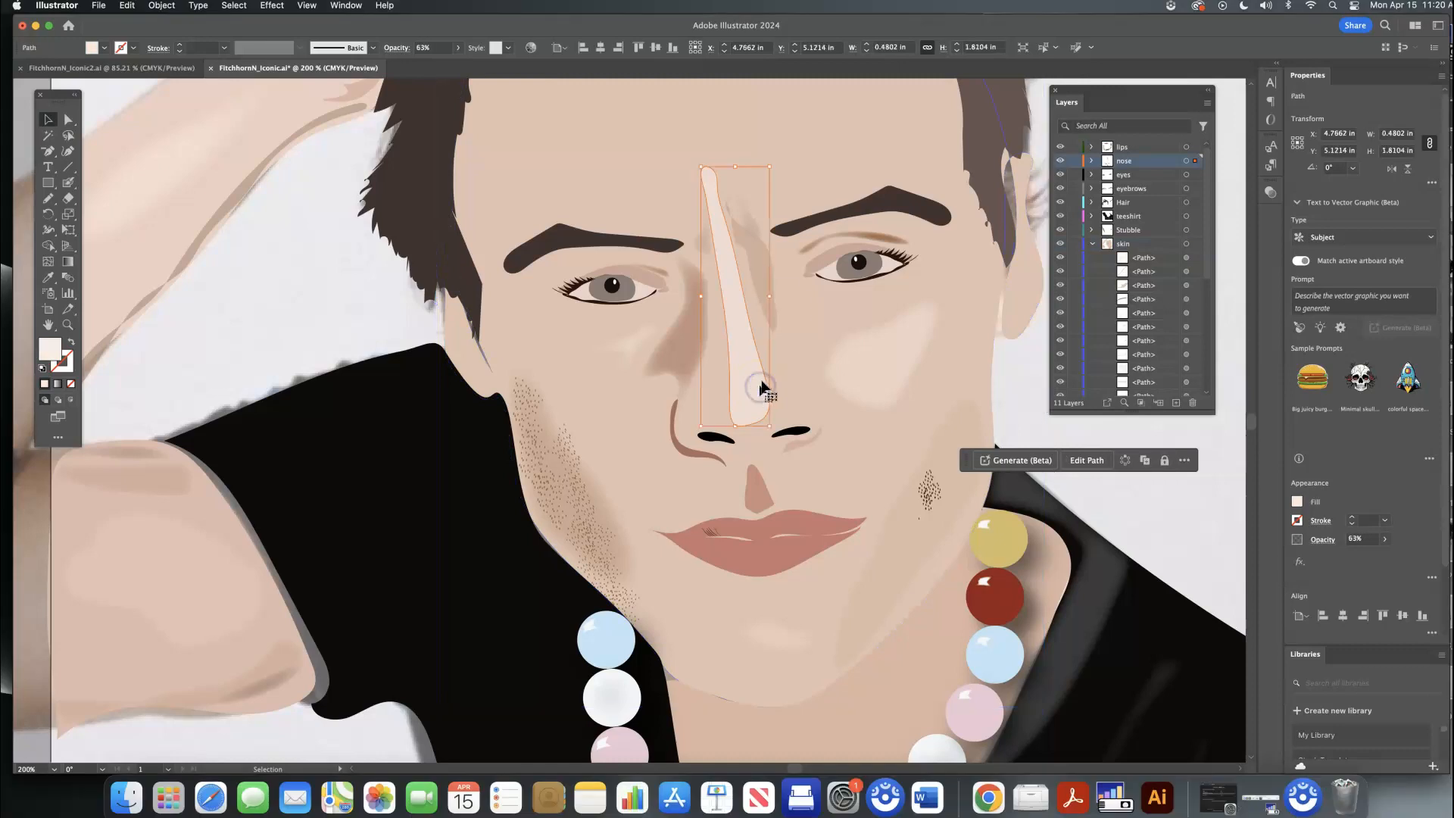
pyautogui.keyDown('shift'); pyautogui.click(775, 317); pyautogui.keyUp('shift')
pyautogui.keyDown('shift'); pyautogui.click(701, 456); pyautogui.keyUp('shift')
pyautogui.keyDown('shift'); pyautogui.click(803, 448); pyautogui.keyUp('shift')
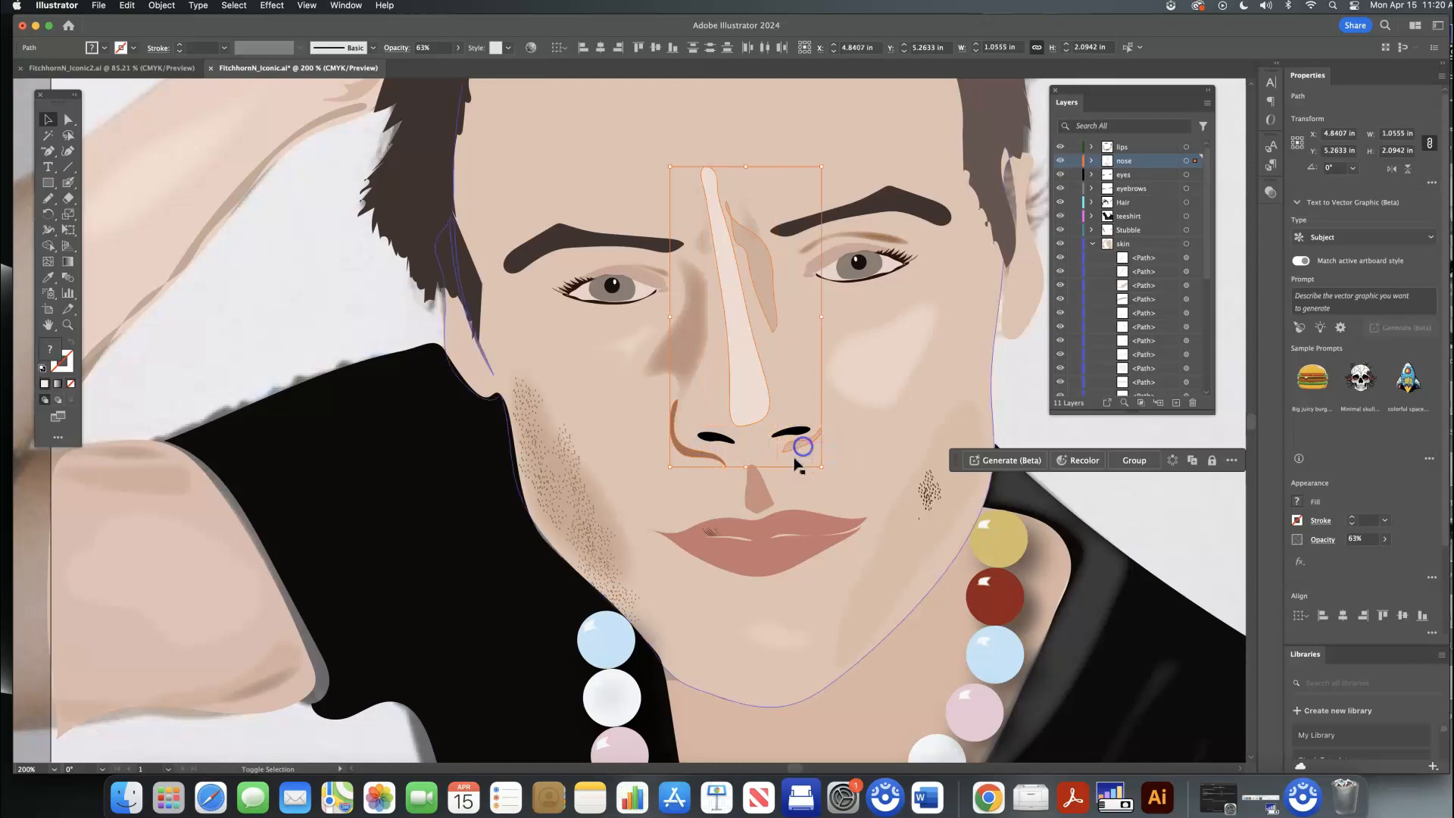
pyautogui.keyDown('shift'); pyautogui.click(757, 498); pyautogui.keyUp('shift')
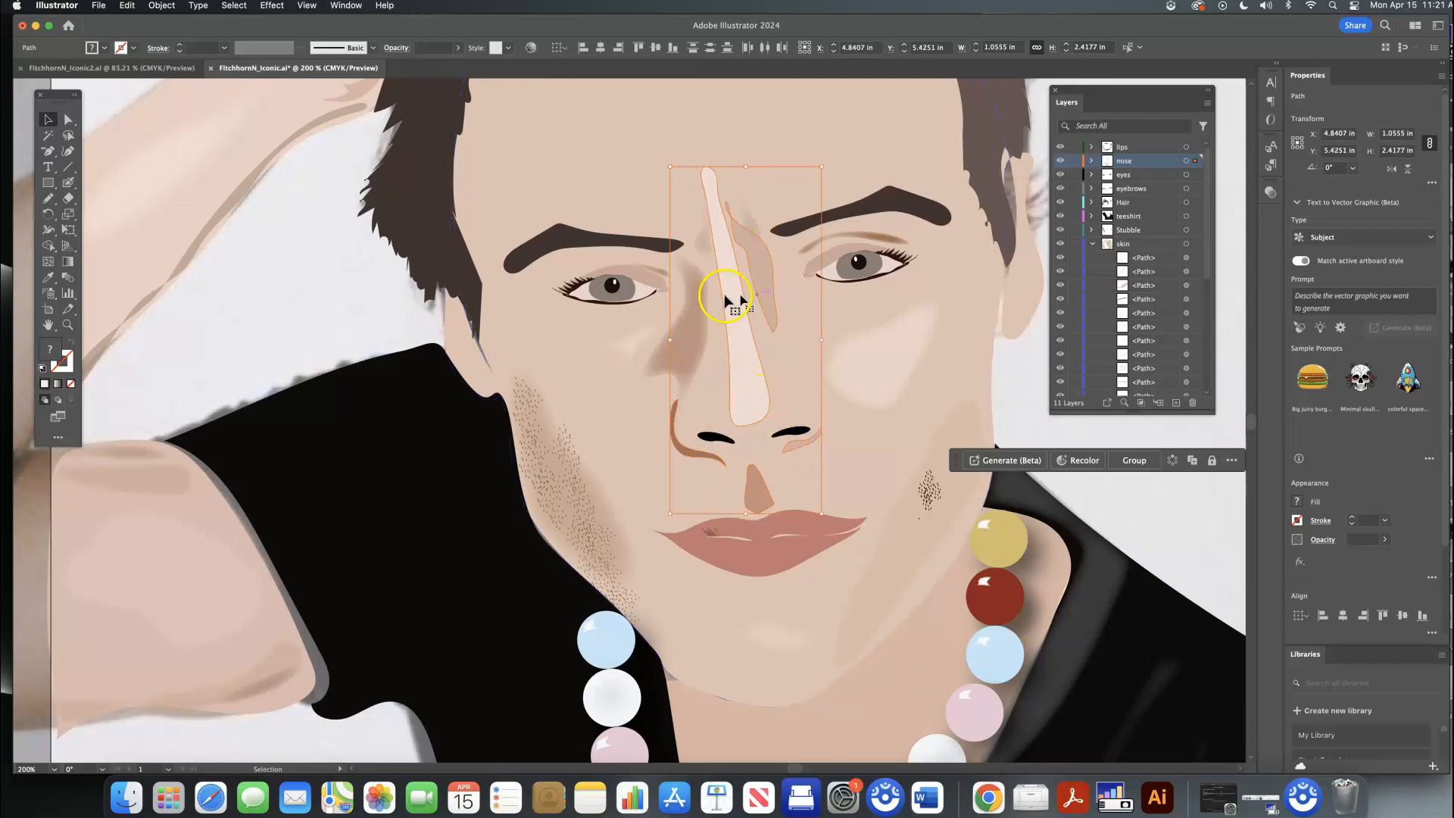
pyautogui.click(272, 5)
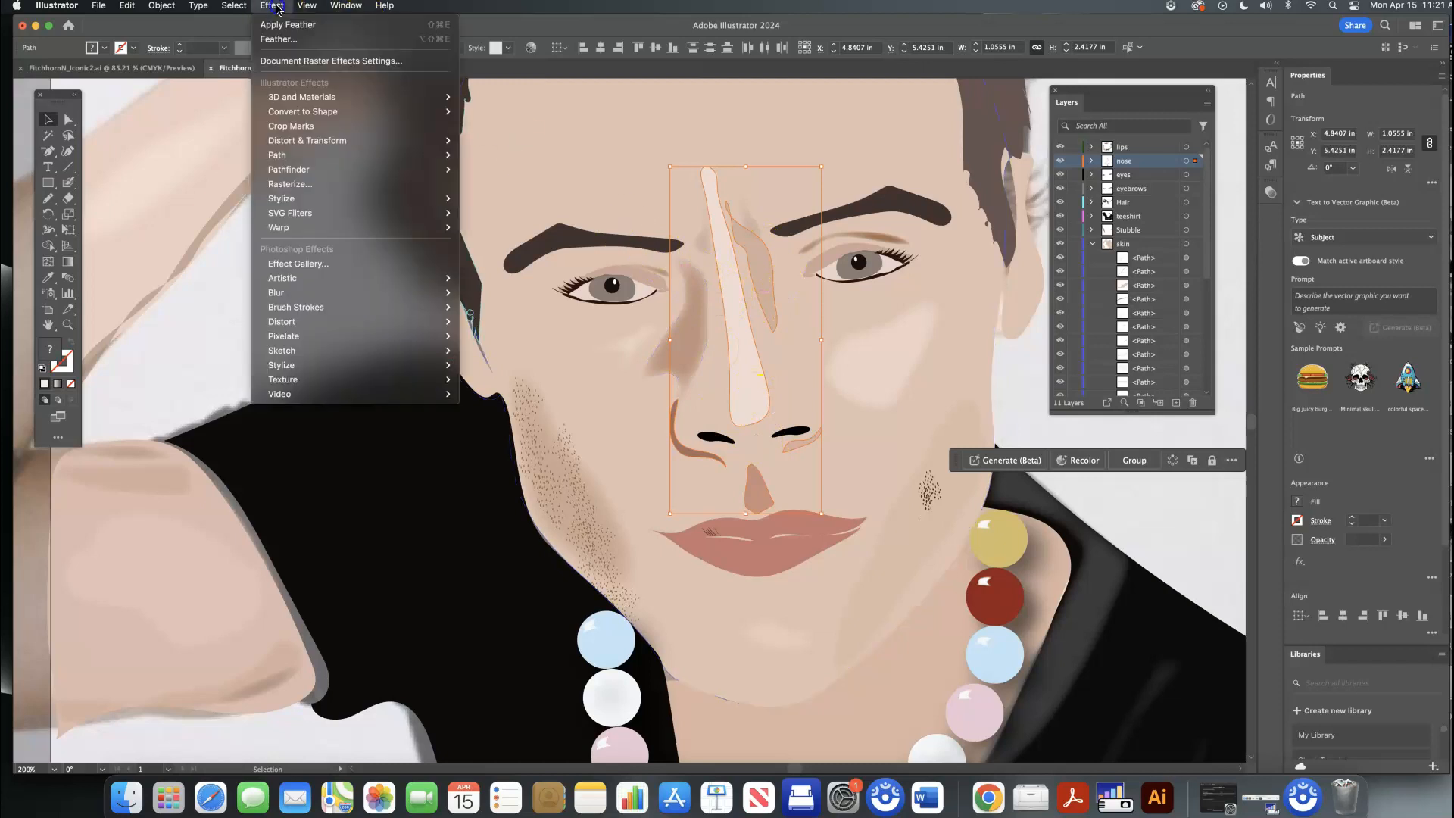
pyautogui.moveTo(293, 197)
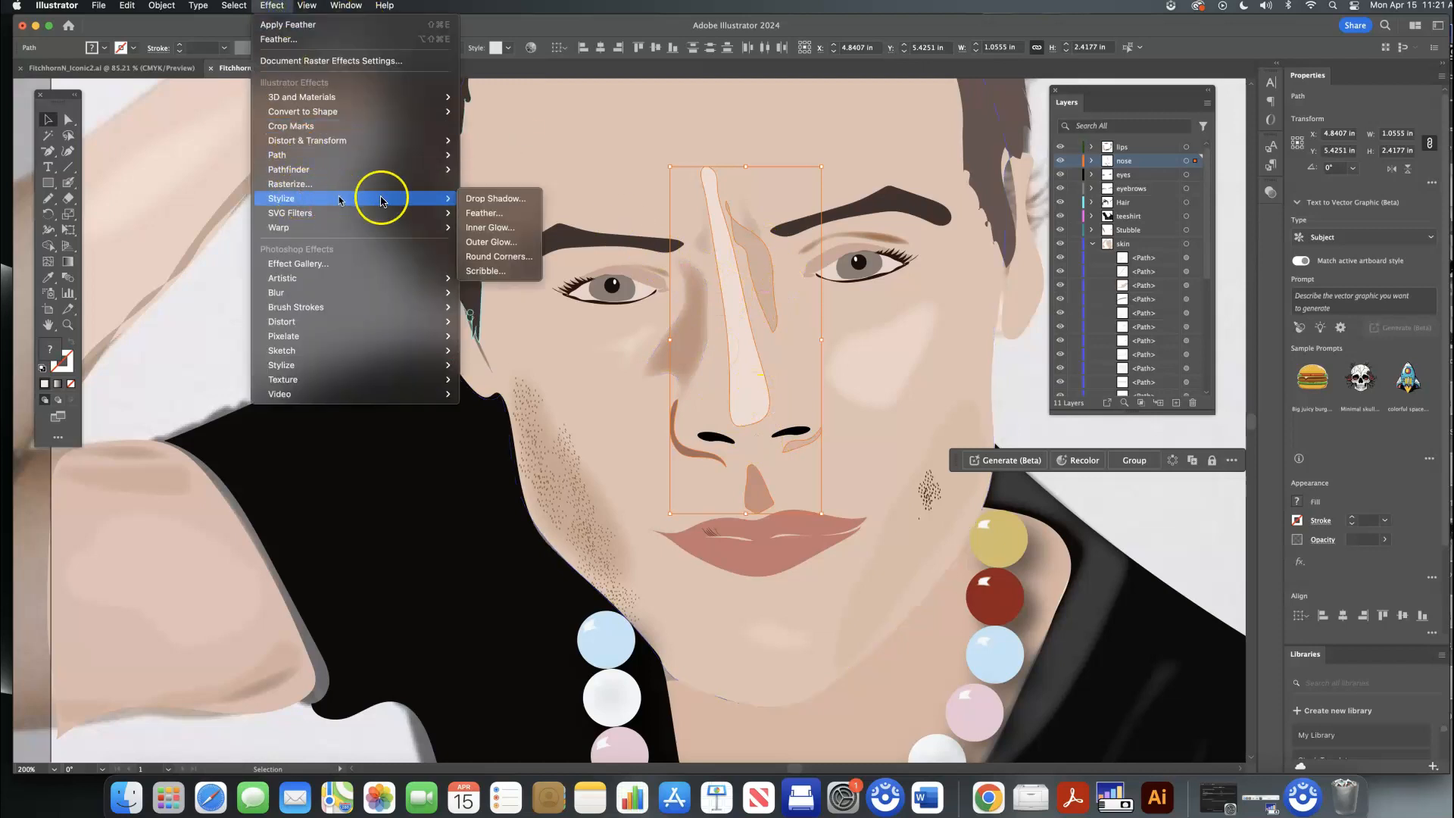
pyautogui.click(471, 214)
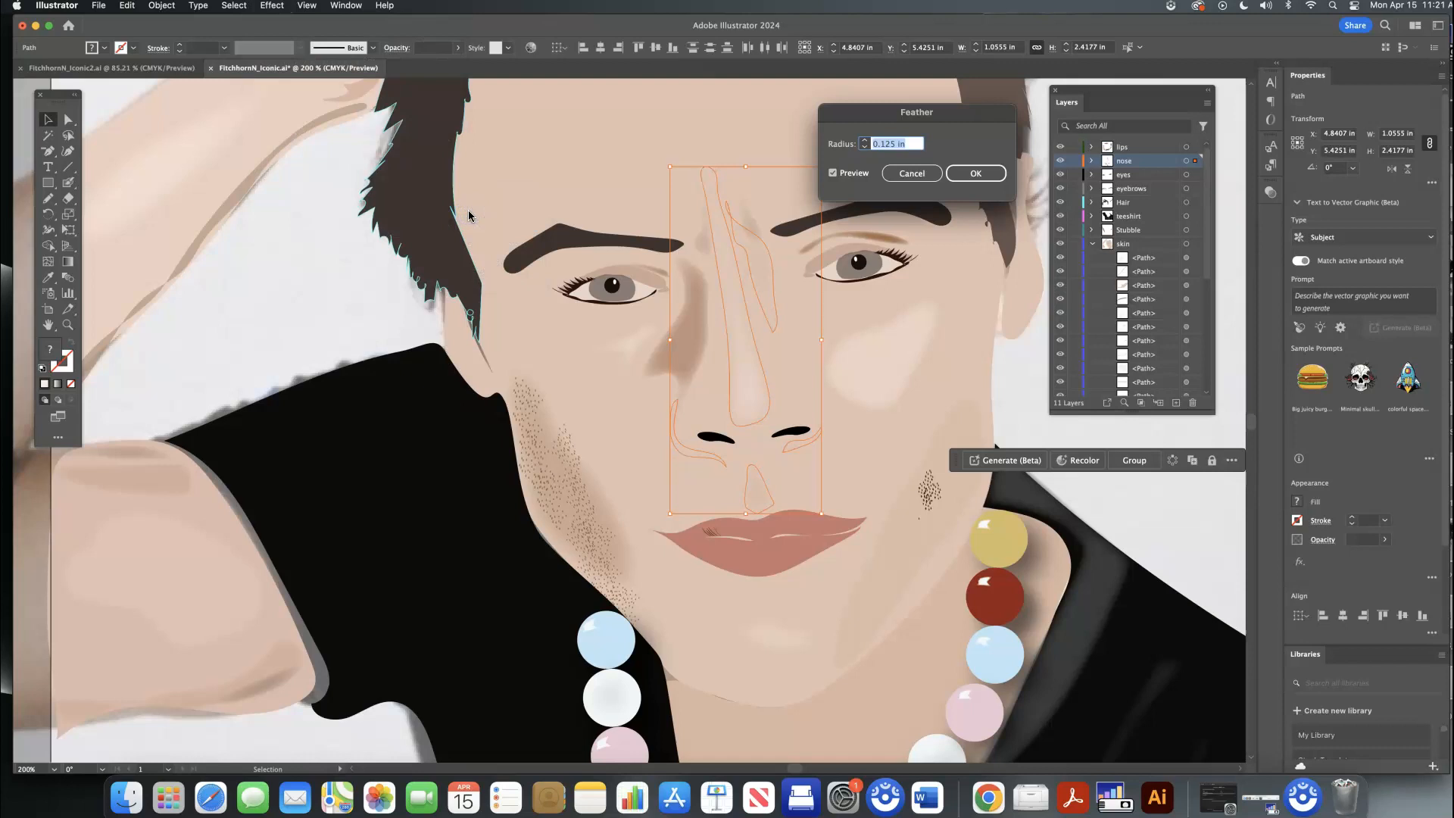
pyautogui.click(885, 144)
pyautogui.click(974, 173)
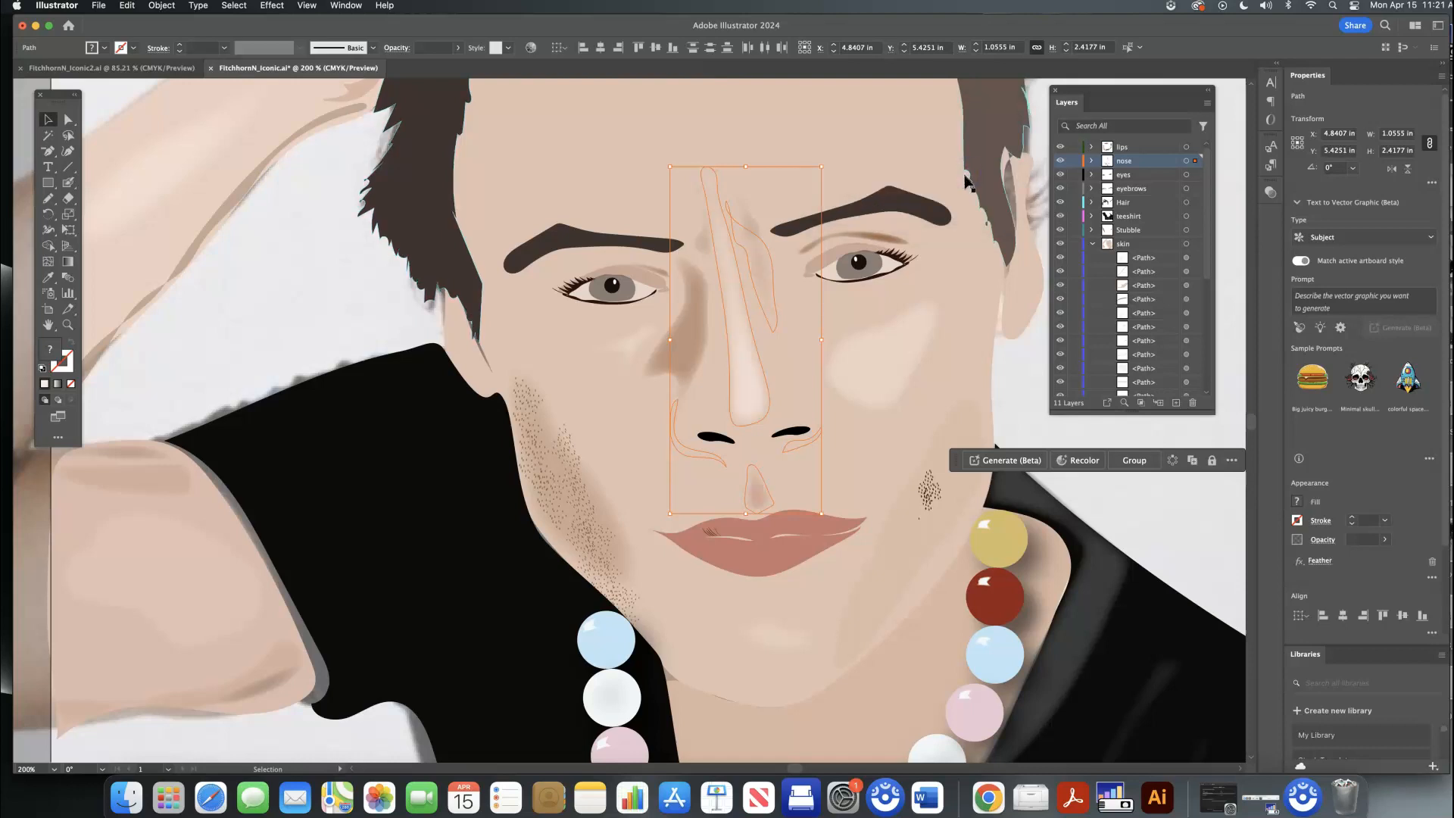
pyautogui.click(983, 335)
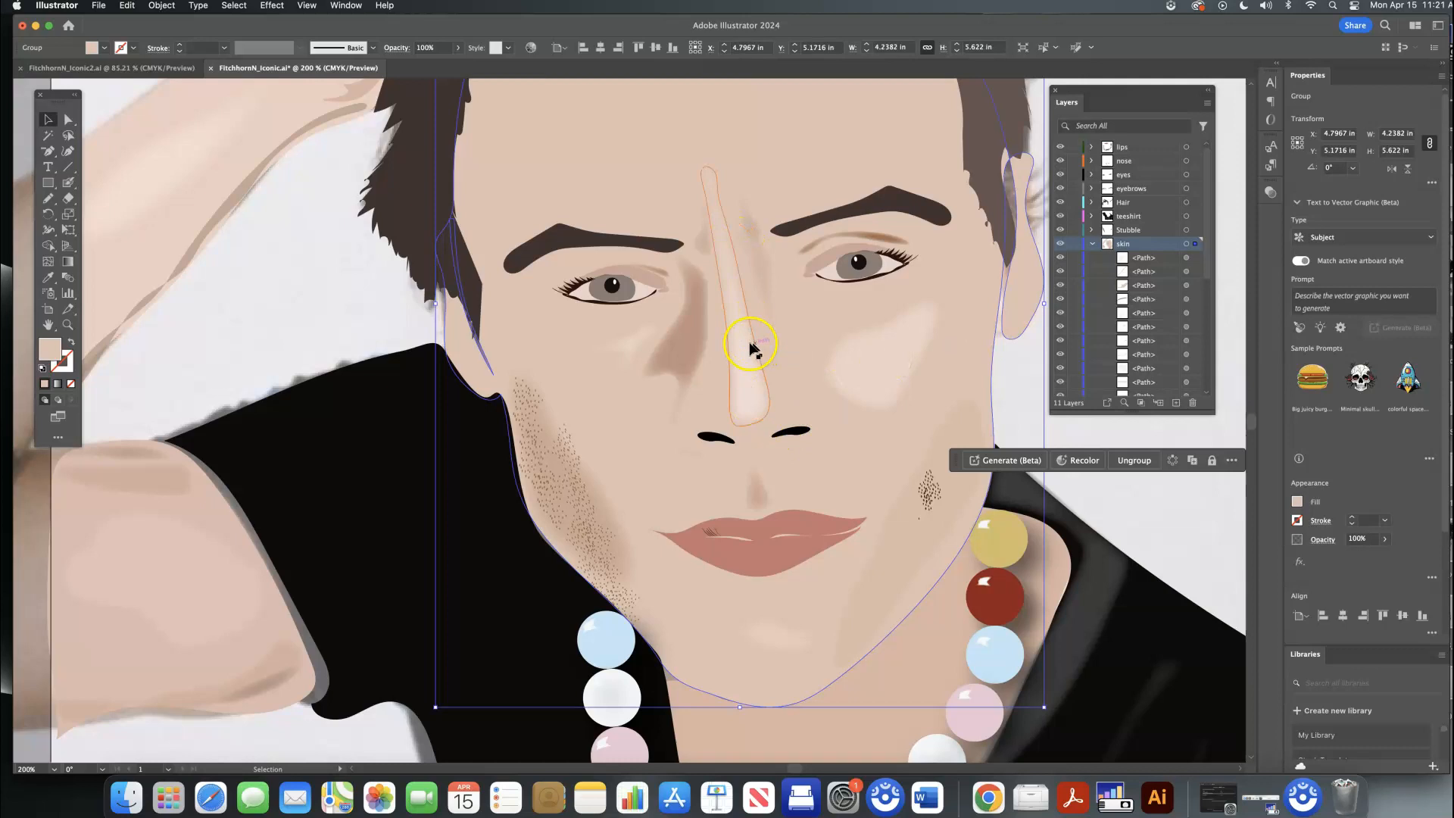
pyautogui.click(702, 339)
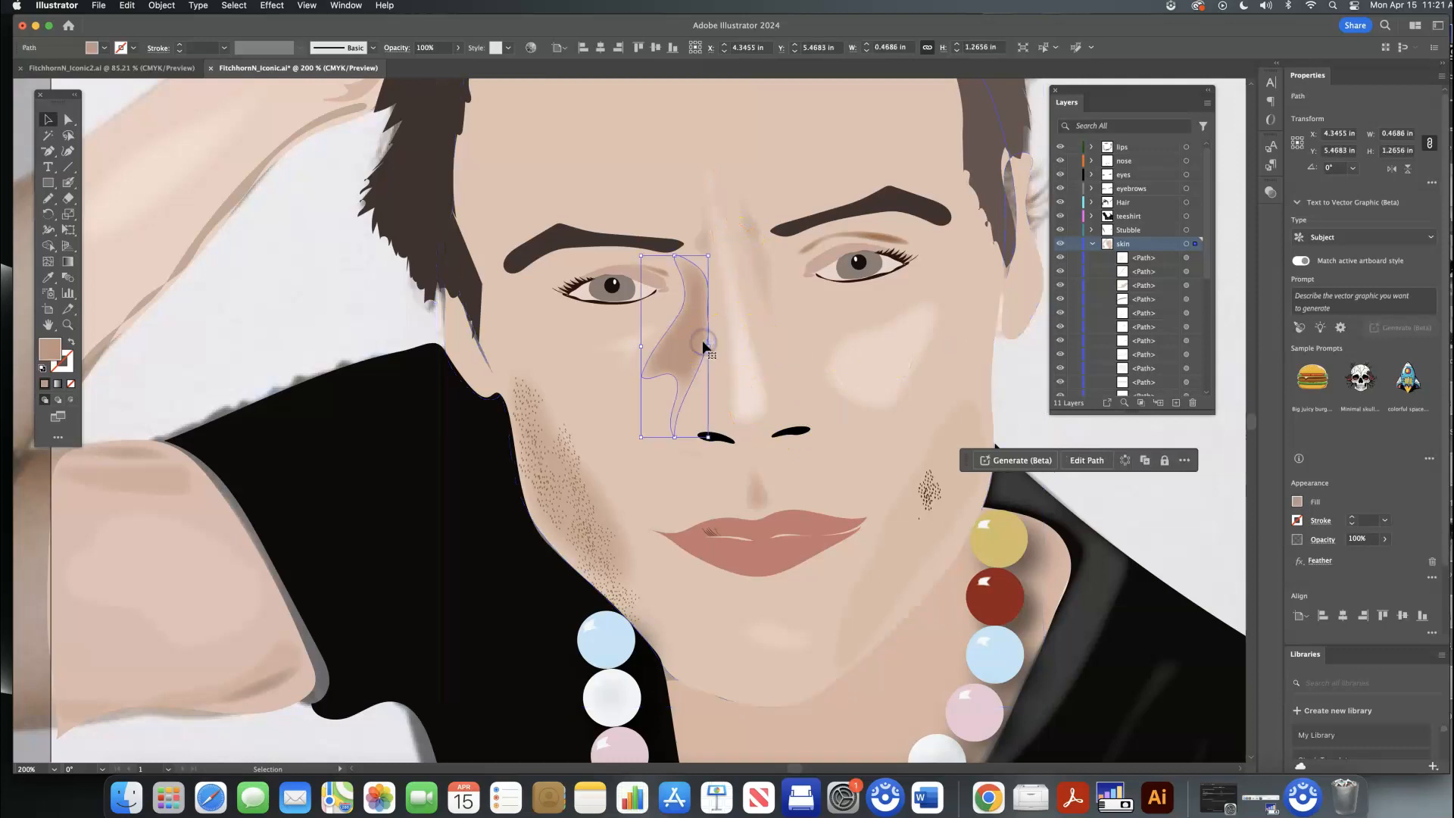
pyautogui.keyDown('shift'); pyautogui.click(738, 348); pyautogui.keyUp('shift')
pyautogui.keyDown('shift'); pyautogui.click(849, 368); pyautogui.keyUp('shift')
pyautogui.keyDown('shift'); pyautogui.click(753, 487); pyautogui.keyUp('shift')
pyautogui.keyDown('shift'); pyautogui.click(763, 290); pyautogui.keyUp('shift')
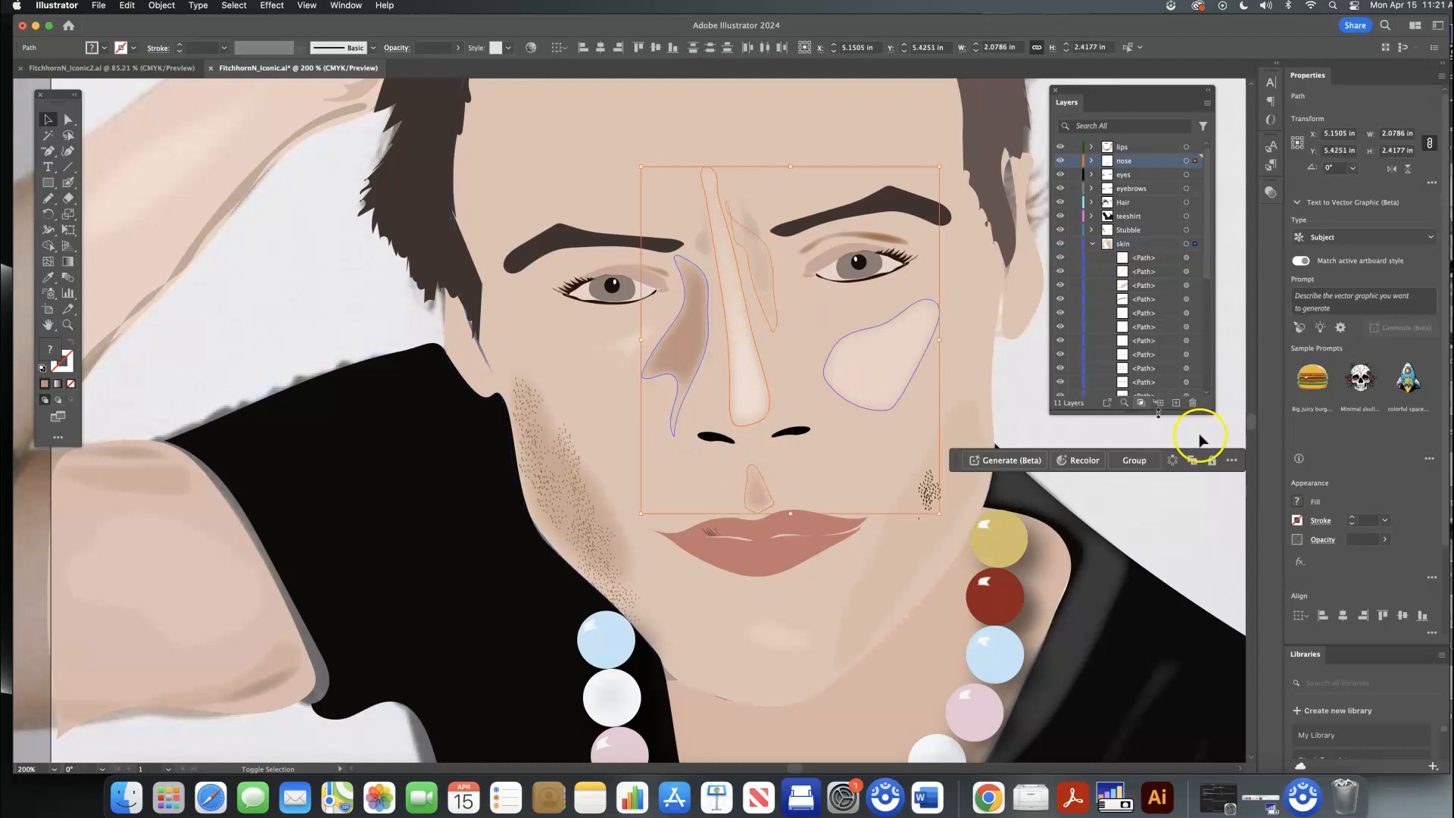
pyautogui.click(1384, 538)
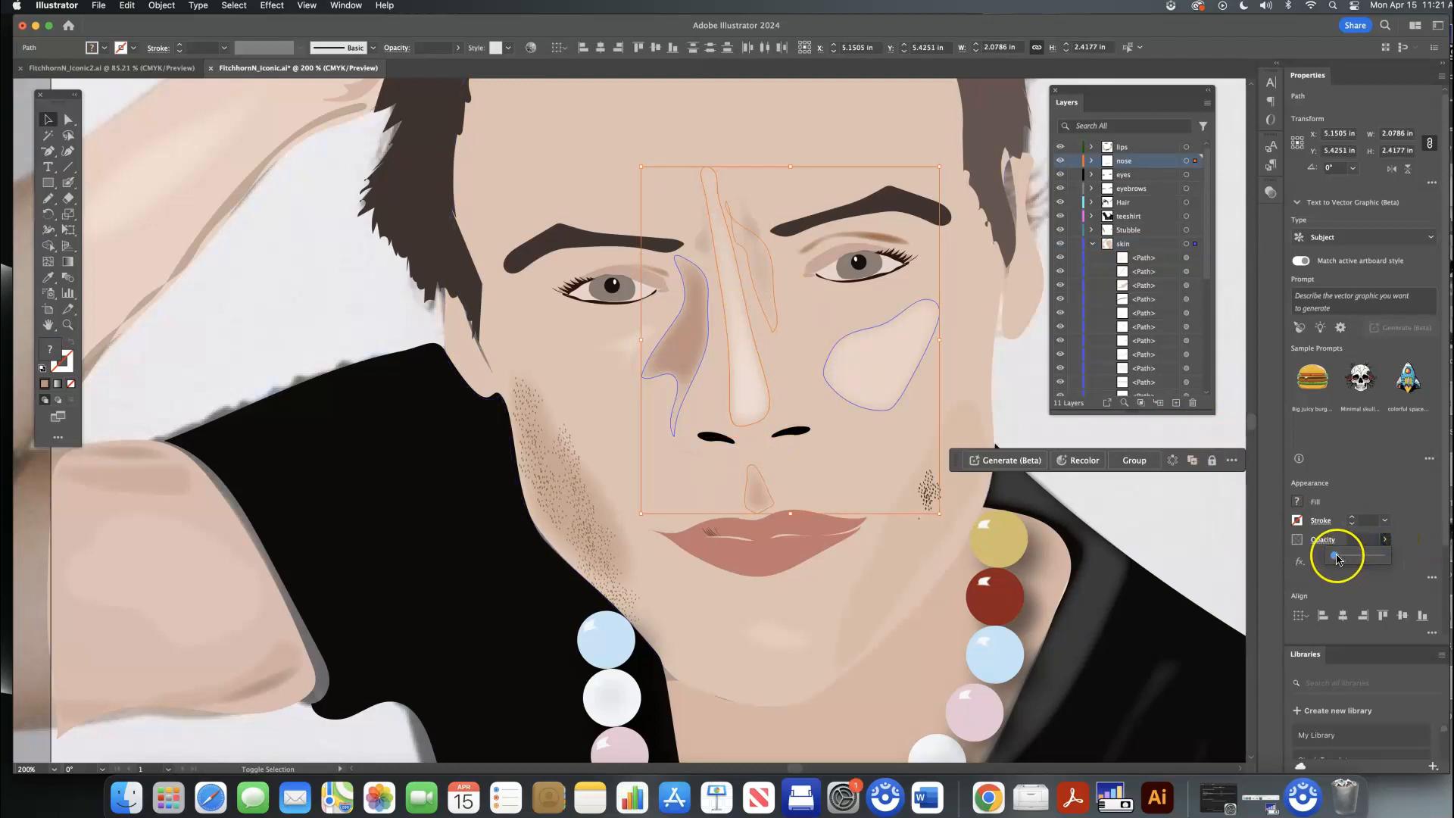
pyautogui.click(1405, 522)
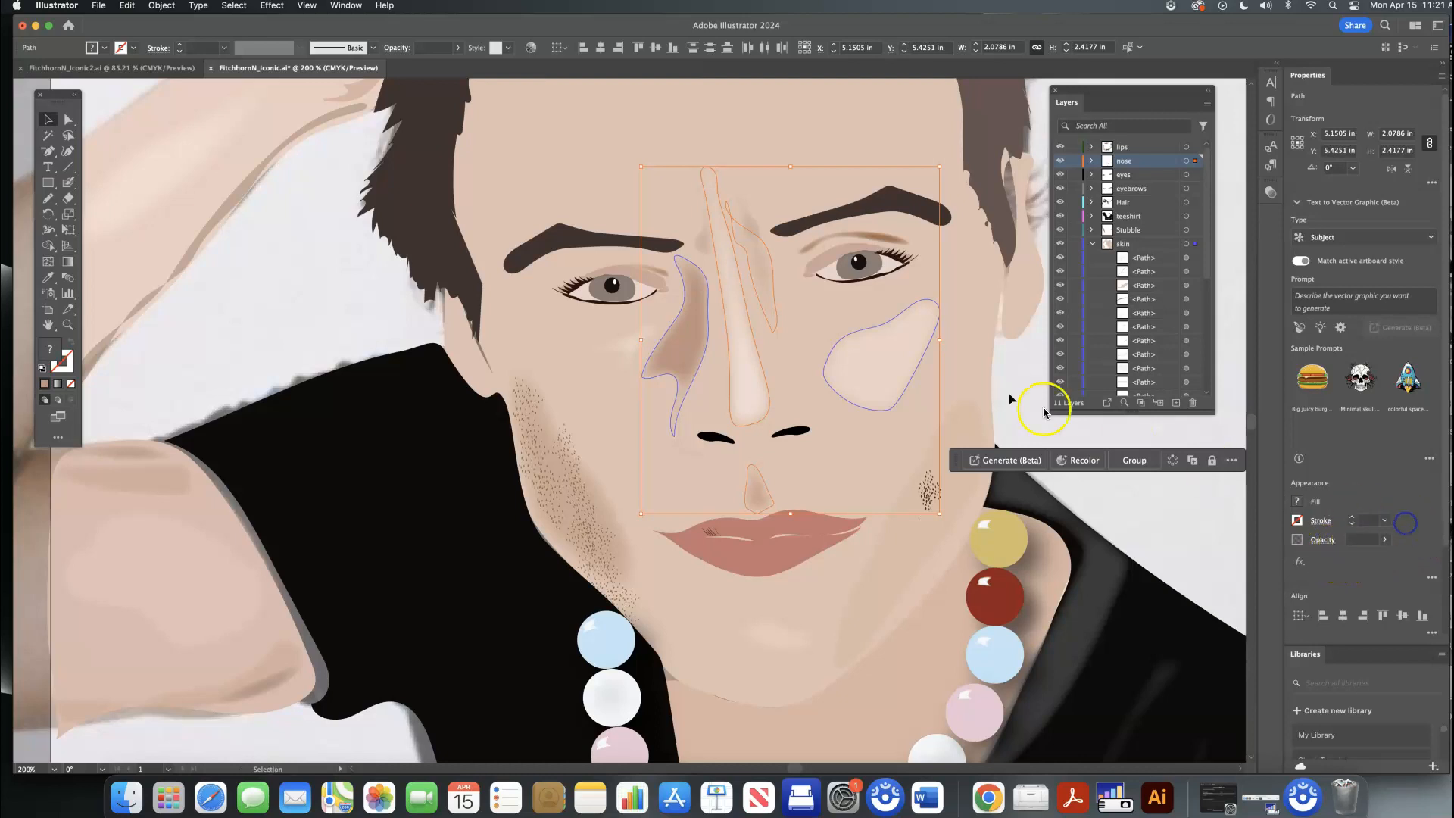
# Lower the opacity of the highlight on the right cheek so it blends into the skin
pyautogui.click(871, 375)
pyautogui.click(1385, 538)
pyautogui.moveTo(1384, 557); pyautogui.dragTo(1369, 559)
# Set the opacity of the shadow between the left eye and the nose to 52%
pyautogui.click(688, 337)
pyautogui.click(1385, 539)
pyautogui.moveTo(1384, 557); pyautogui.dragTo(1365, 562)
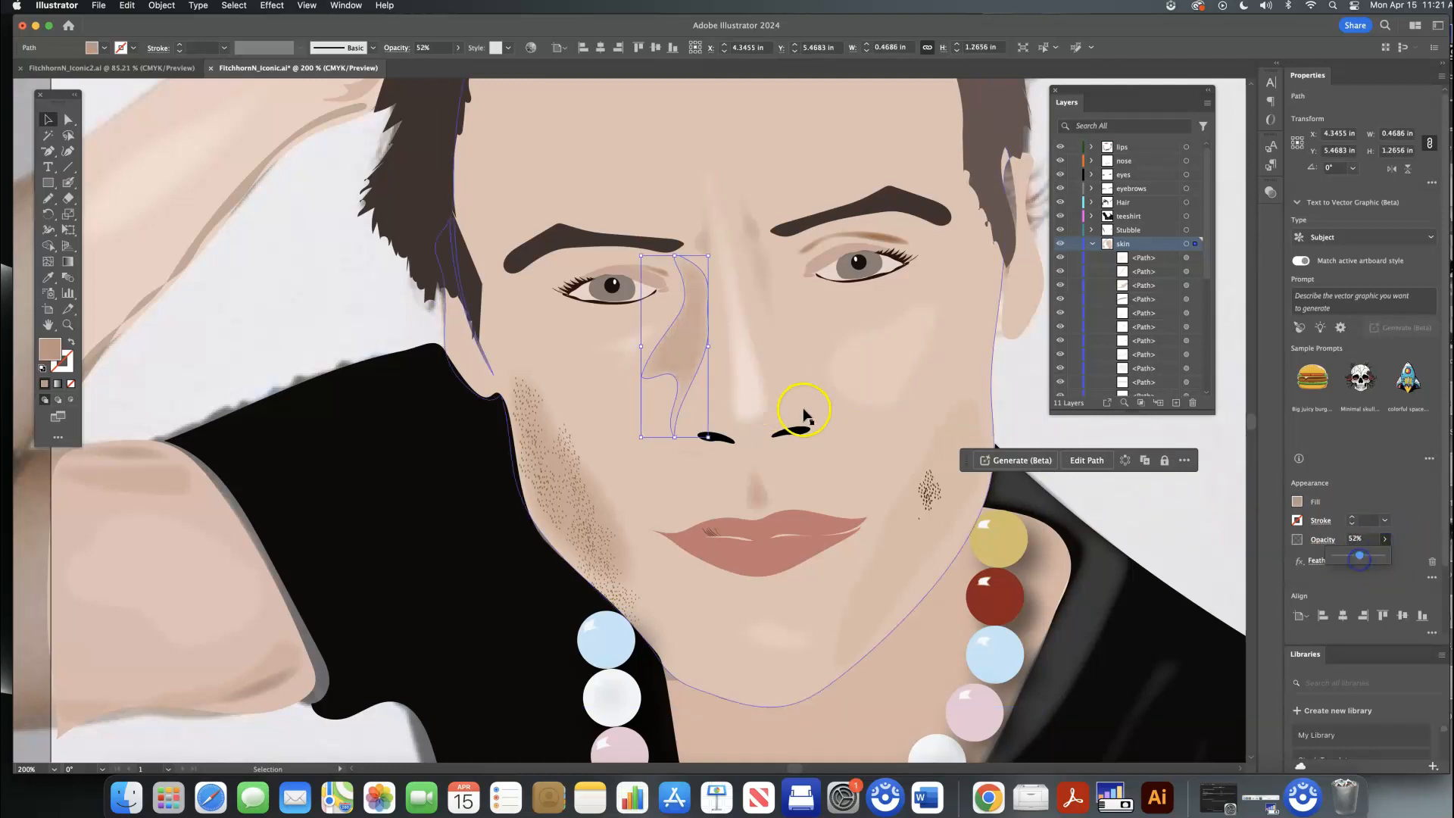
# Select in turn the feathered contour around the left nostril and the shadow beneath the right nostril
pyautogui.click(783, 483)
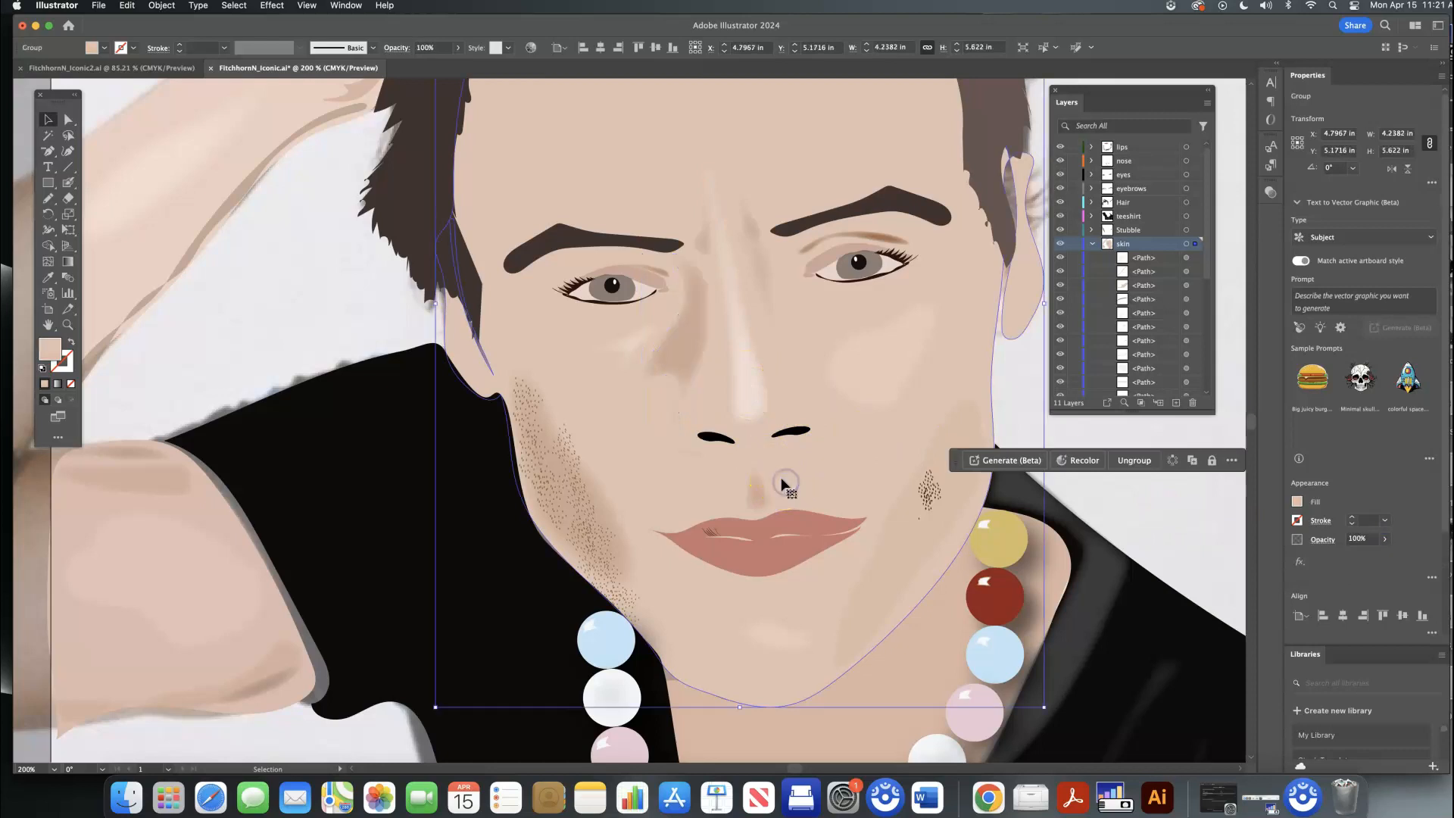
pyautogui.click(708, 457)
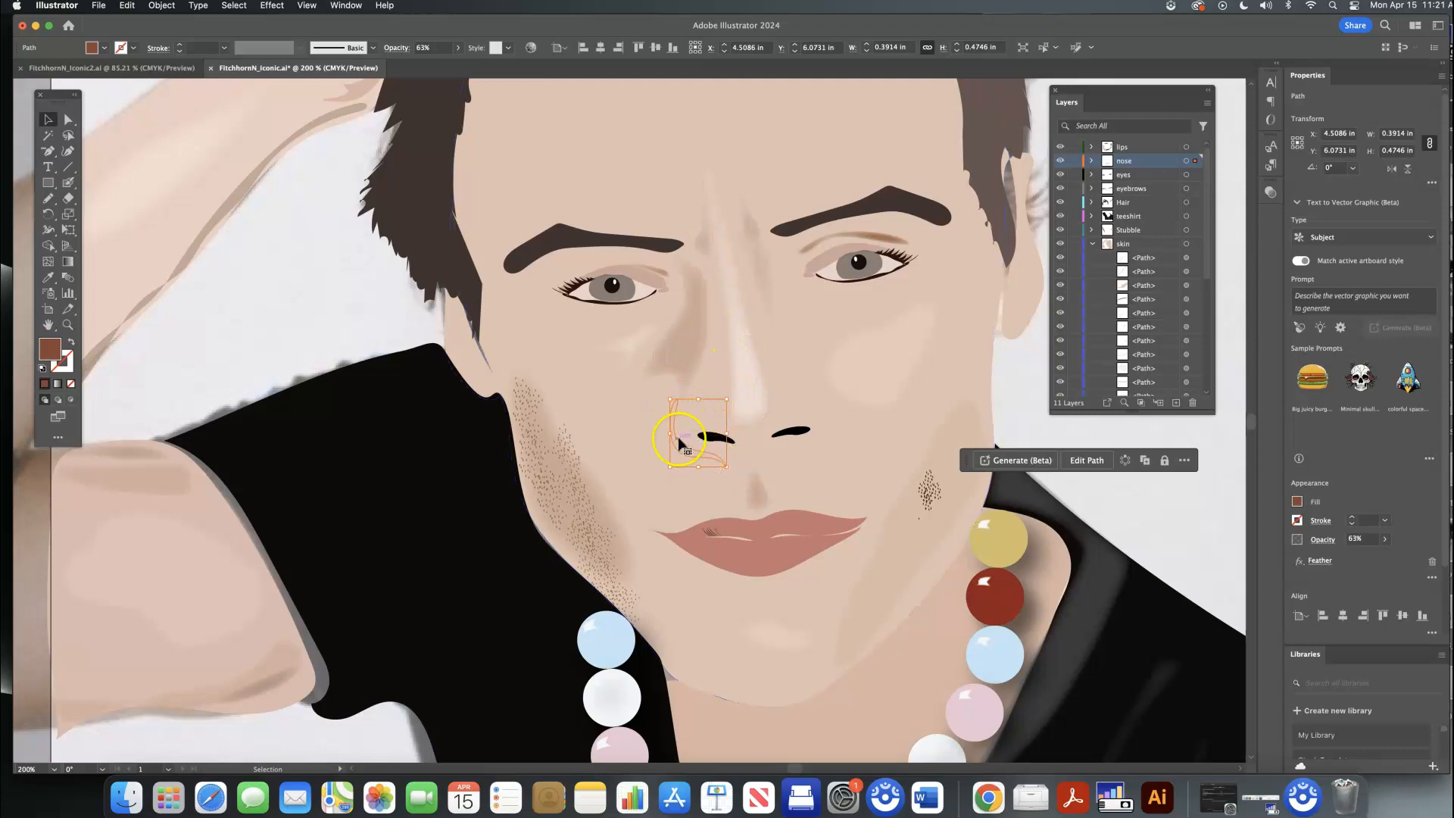
pyautogui.click(799, 443)
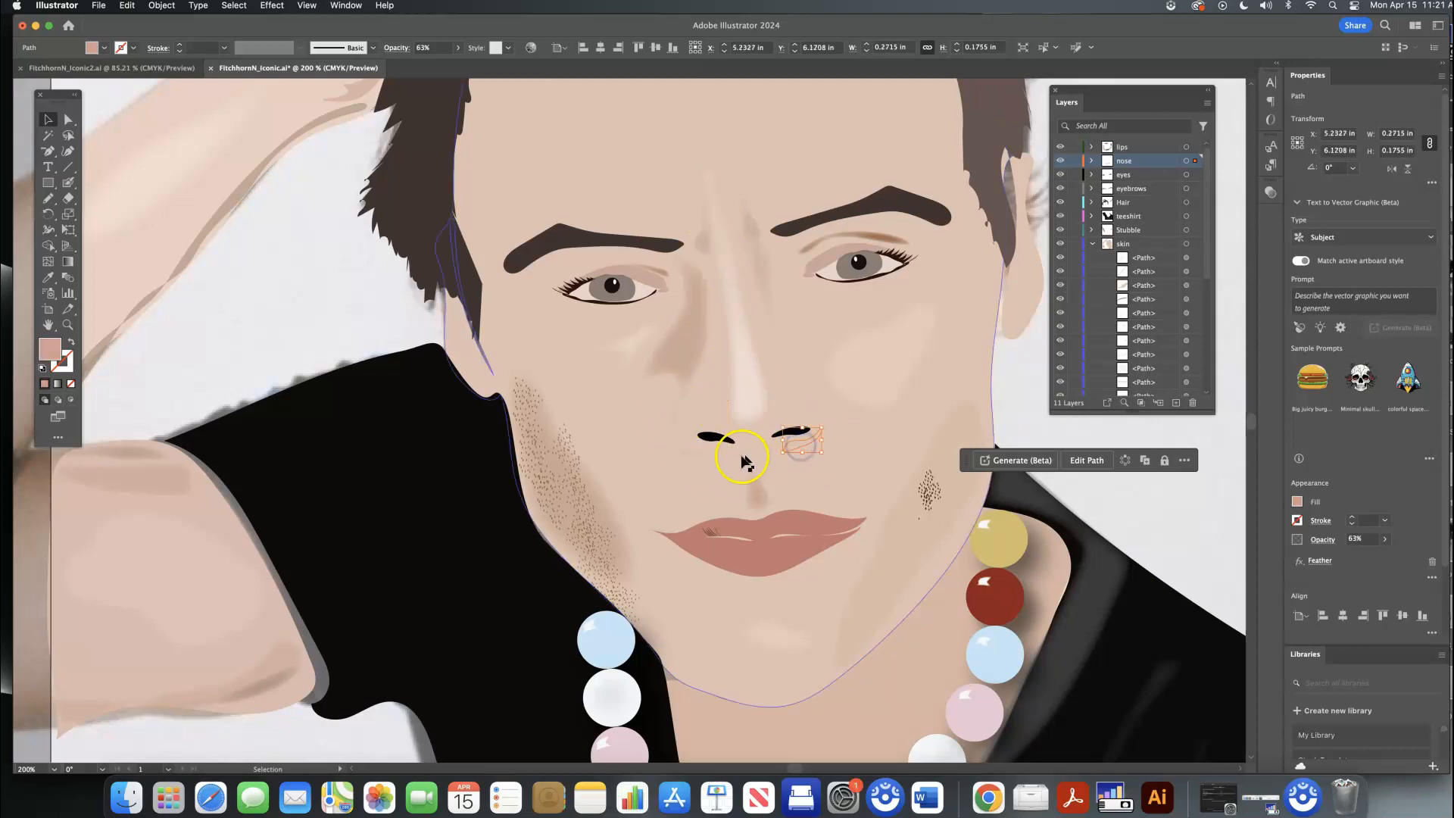